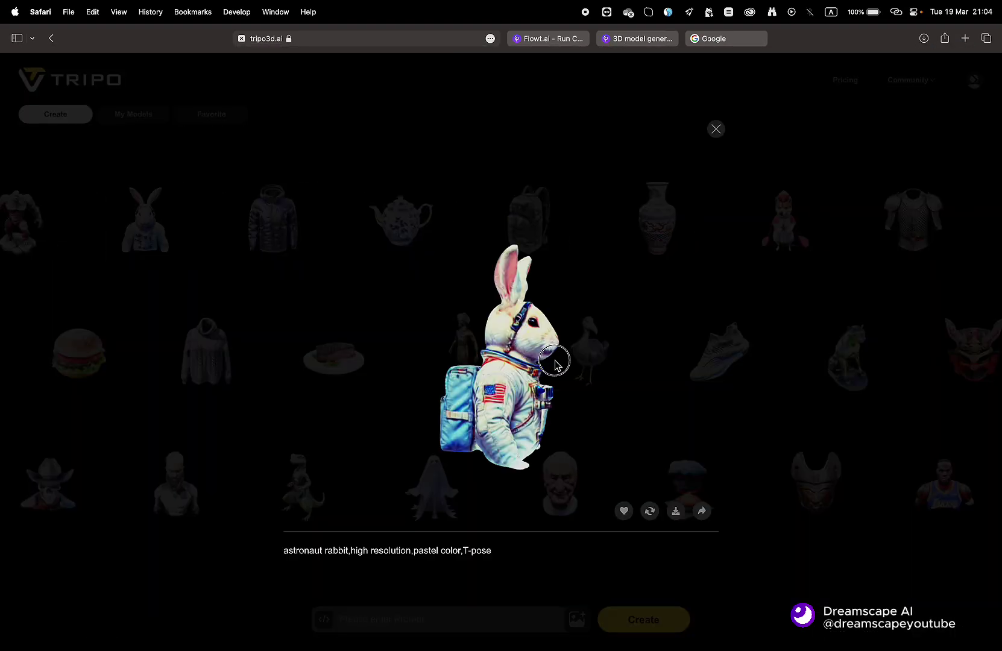
- Examine the astronaut rabbit 3D model from another angle and the prompt and image preview nodes of the 3D model generator workflow
left_click_drag(559, 361, 512, 388)
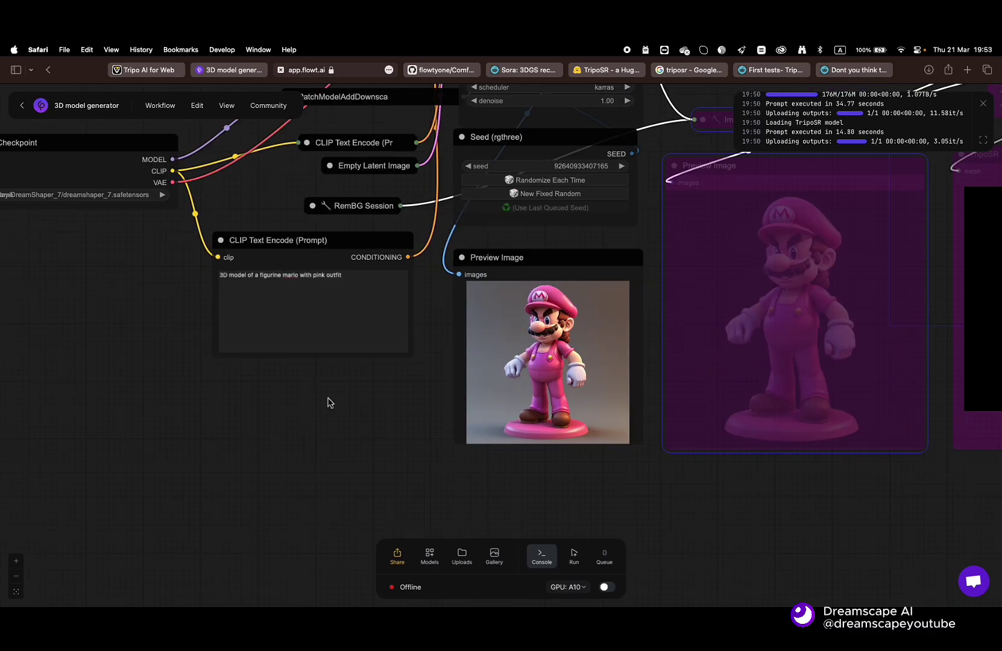
left_click_drag(393, 370, 476, 389)
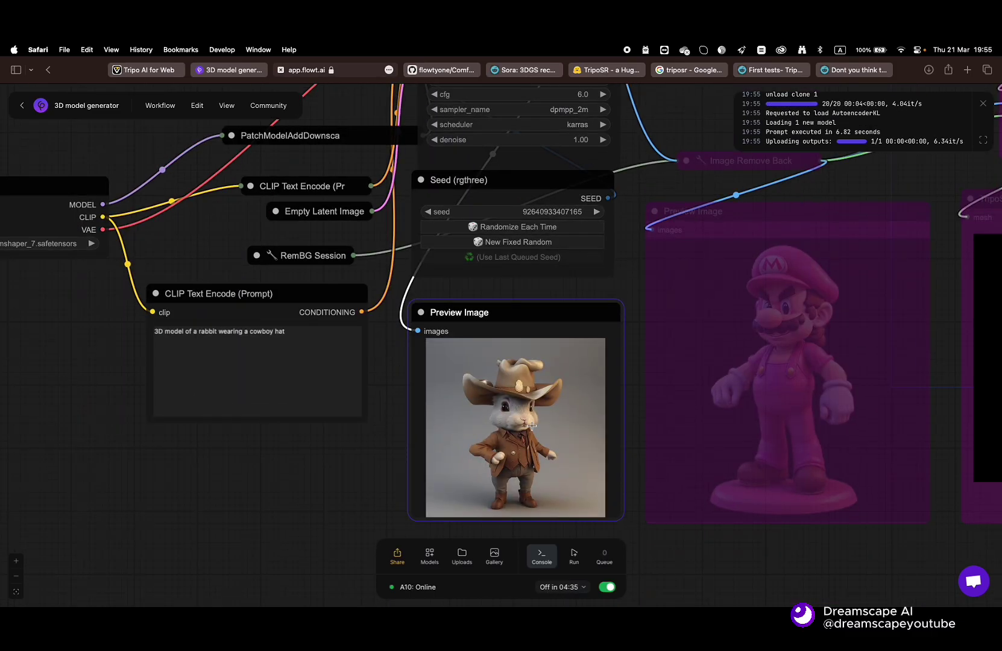
left_click_drag(406, 366, 429, 366)
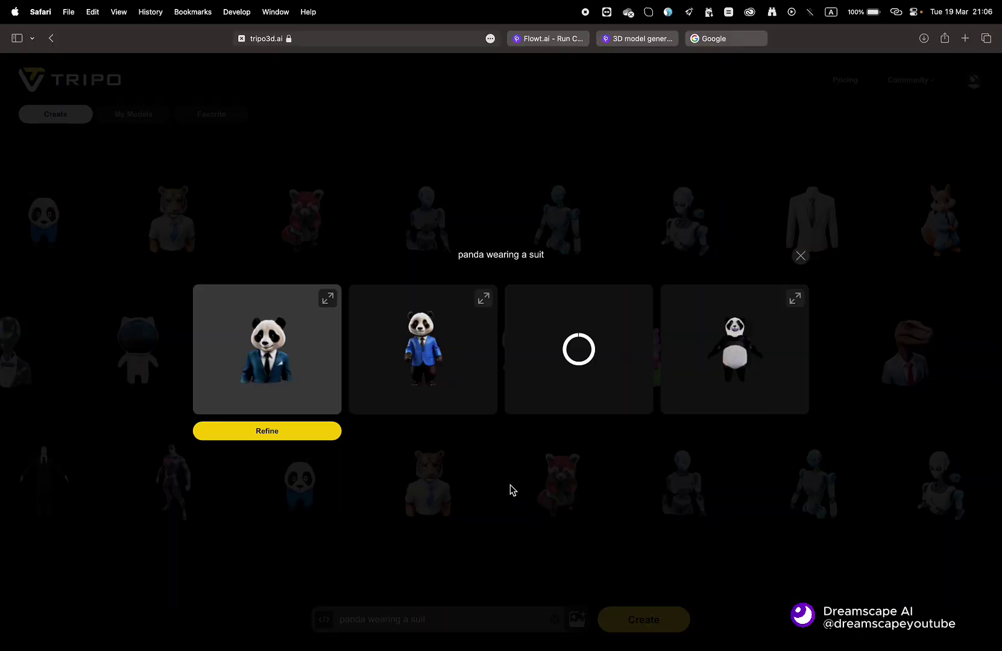
- Examine the panda and Mario figurine models generated in Tripo, enlarging and rotating a Mario result
left_click(457, 371)
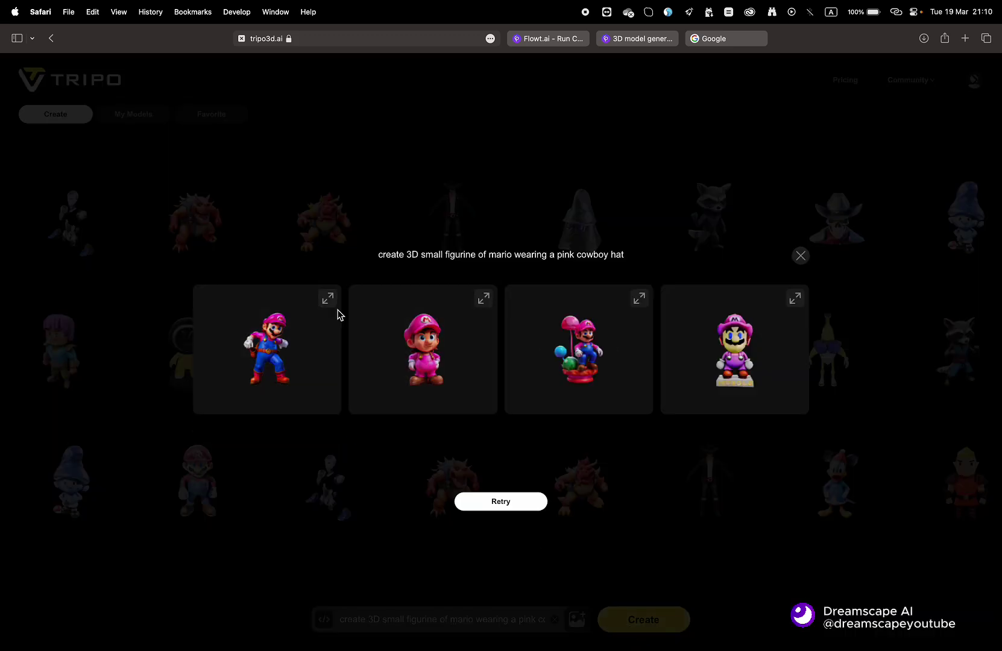
left_click(338, 313)
left_click_drag(438, 345, 671, 324)
left_click(972, 89)
left_click(644, 304)
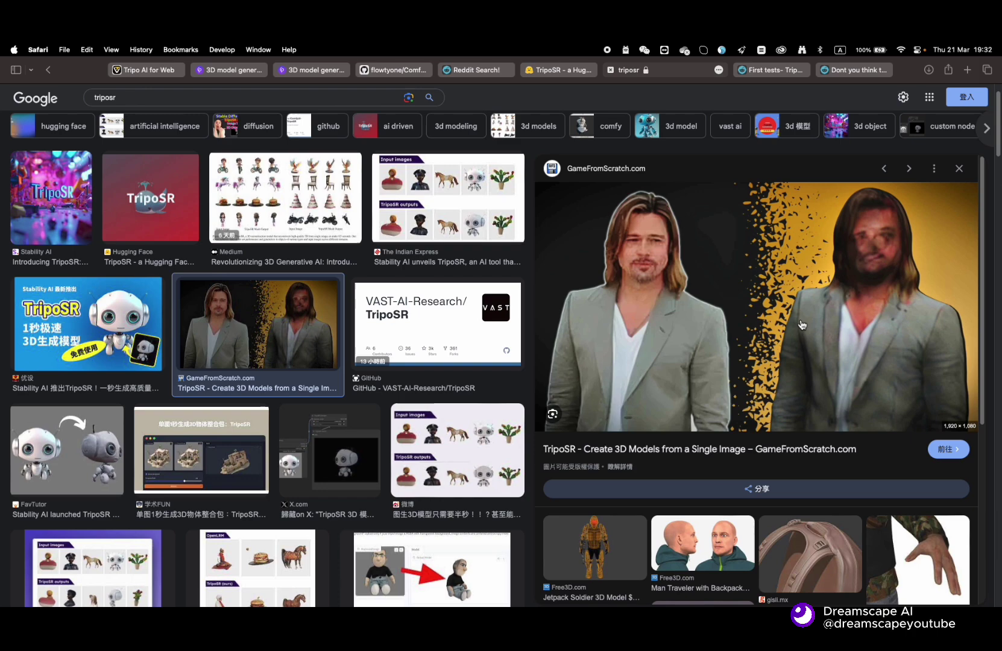
- Browse the Google image results for triposr and enlarge the OpenLRM versus TripoSR comparison picture
scroll(743, 356, "down", 3)
scroll(259, 422, "down", 4)
left_click(258, 461)
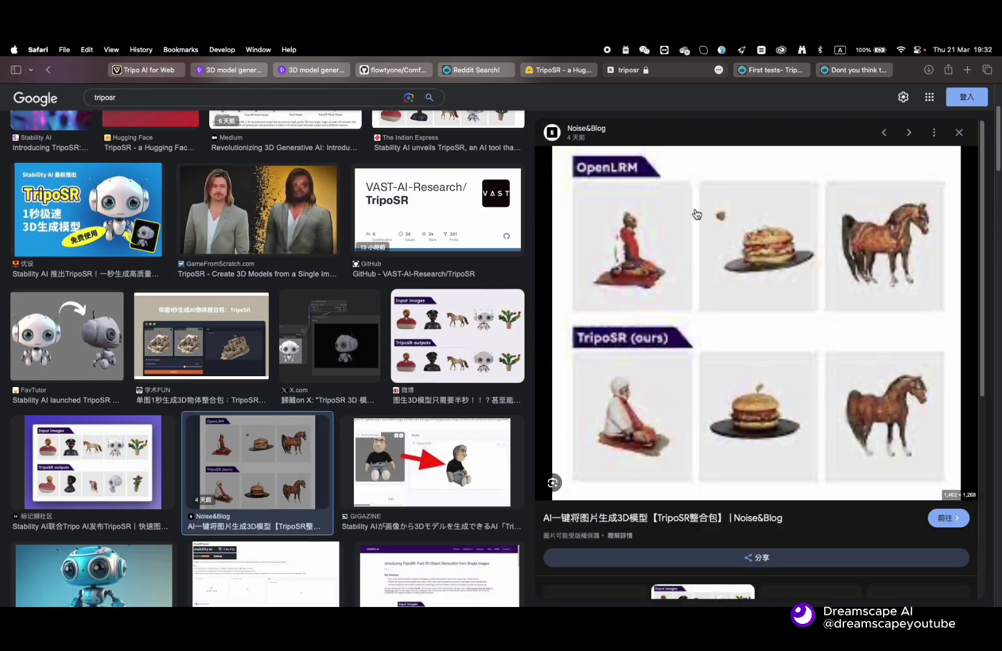
- View the Reddit post "First tests- TripoSR+Cinema4D+Animatediff" and highlight Animatediff in its title
left_click(847, 71)
left_click(772, 70)
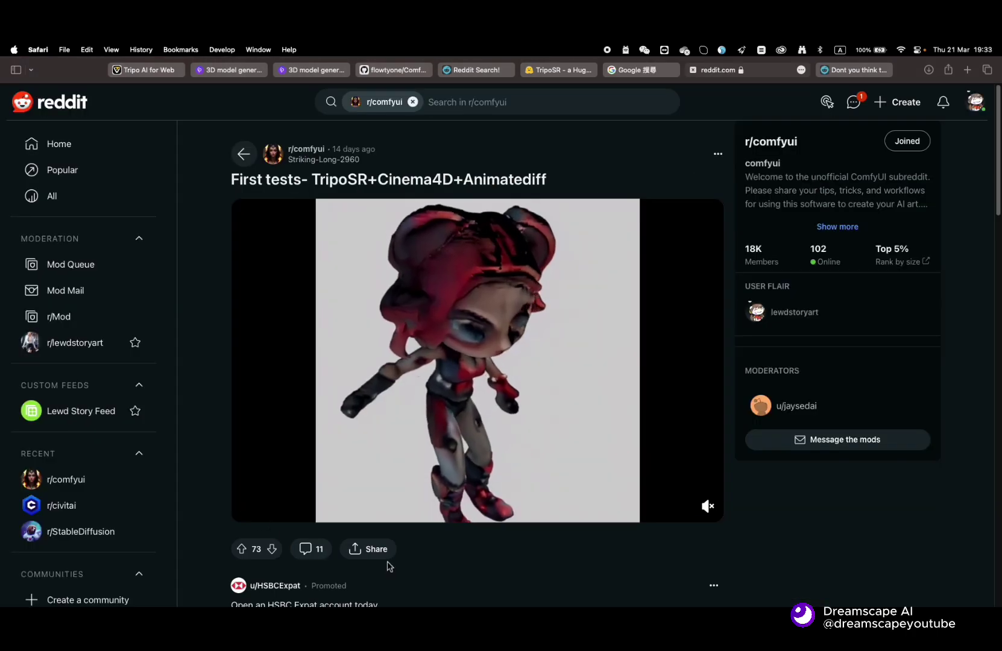
left_click_drag(548, 179, 465, 179)
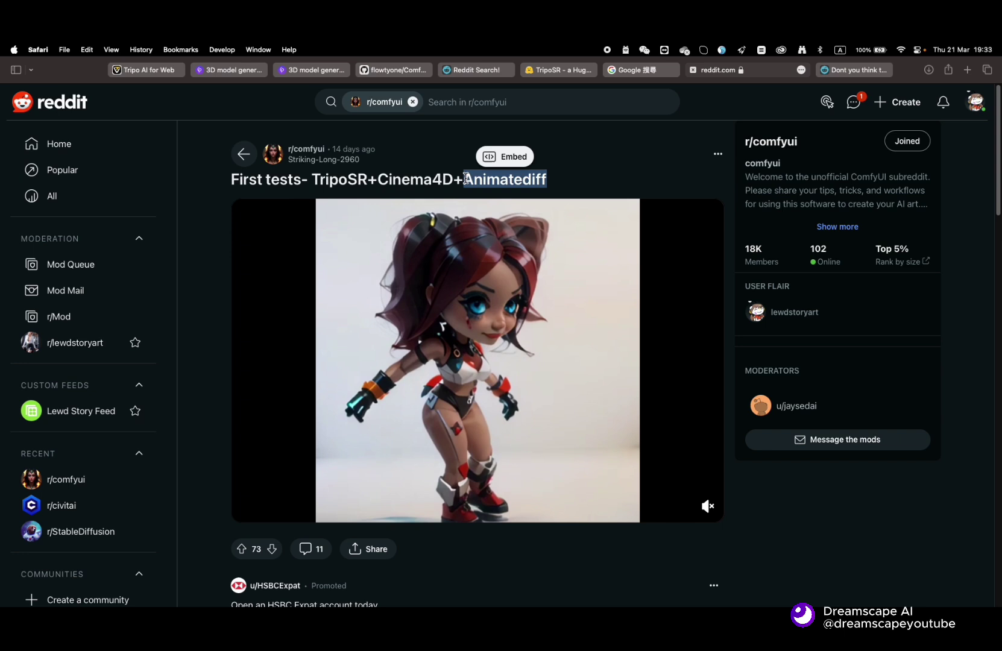
left_click(465, 179)
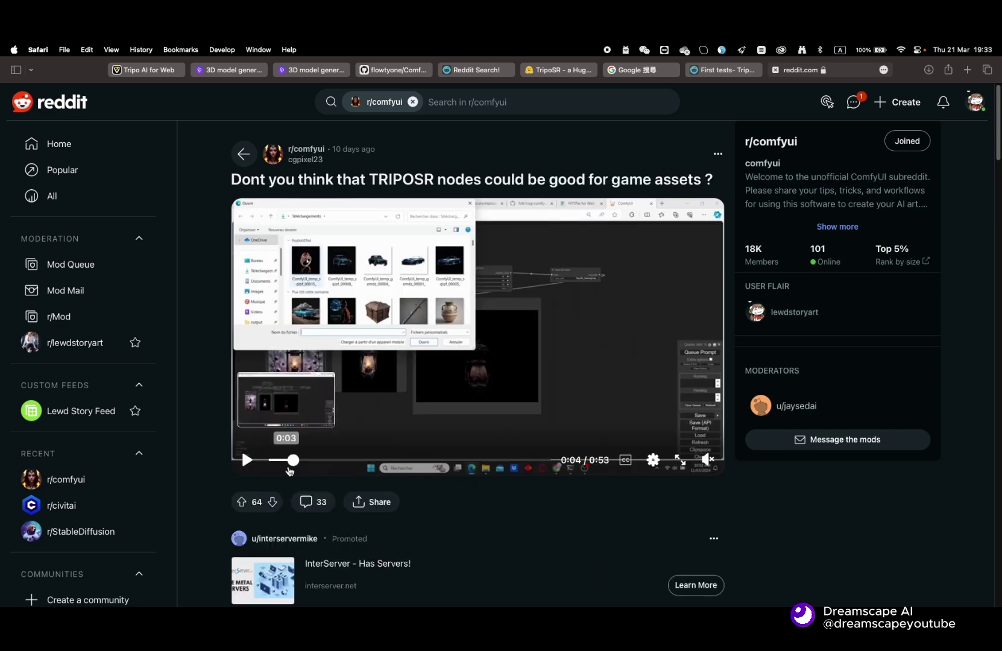
- Watch the Reddit video about TRIPOSR nodes for game assets and skip ahead in the Sora 3DGS reconstruction video
left_click(270, 460)
left_click(247, 460)
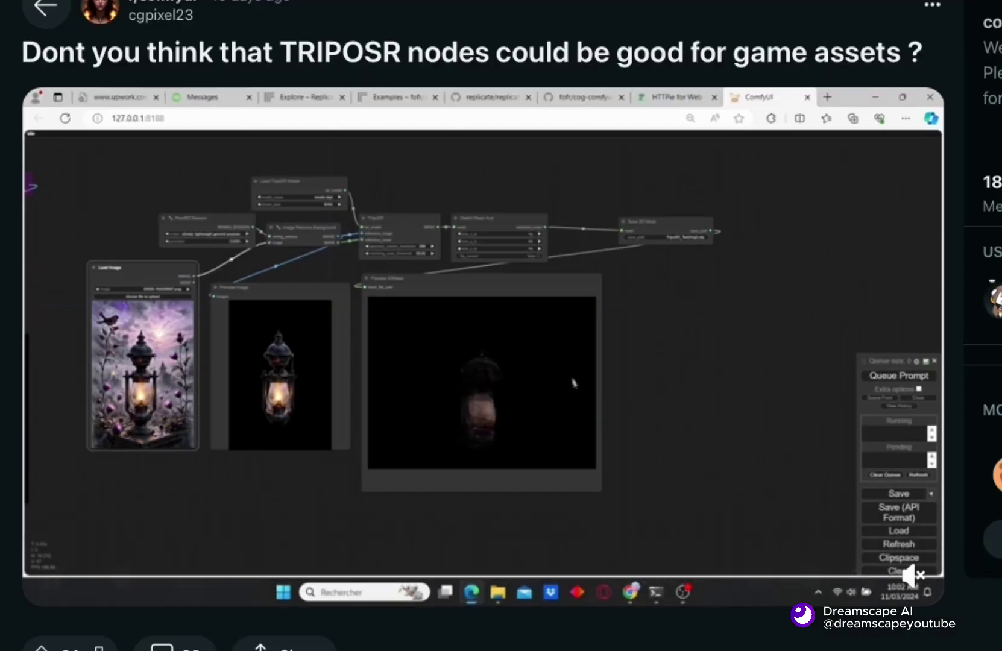
left_click_drag(897, 60, 66, 3)
left_click(306, 58)
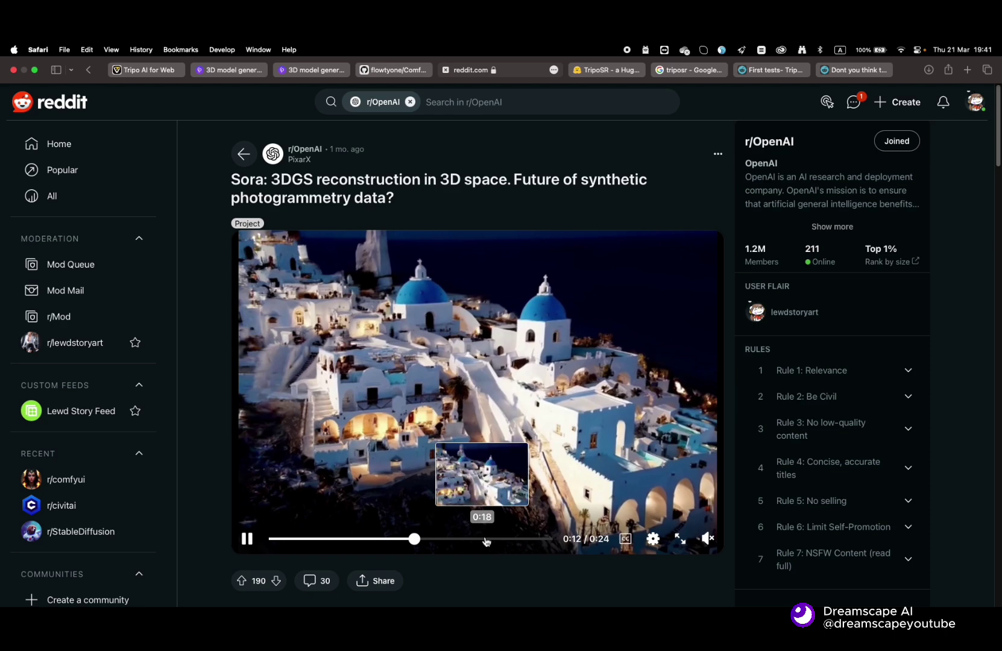
left_click(460, 538)
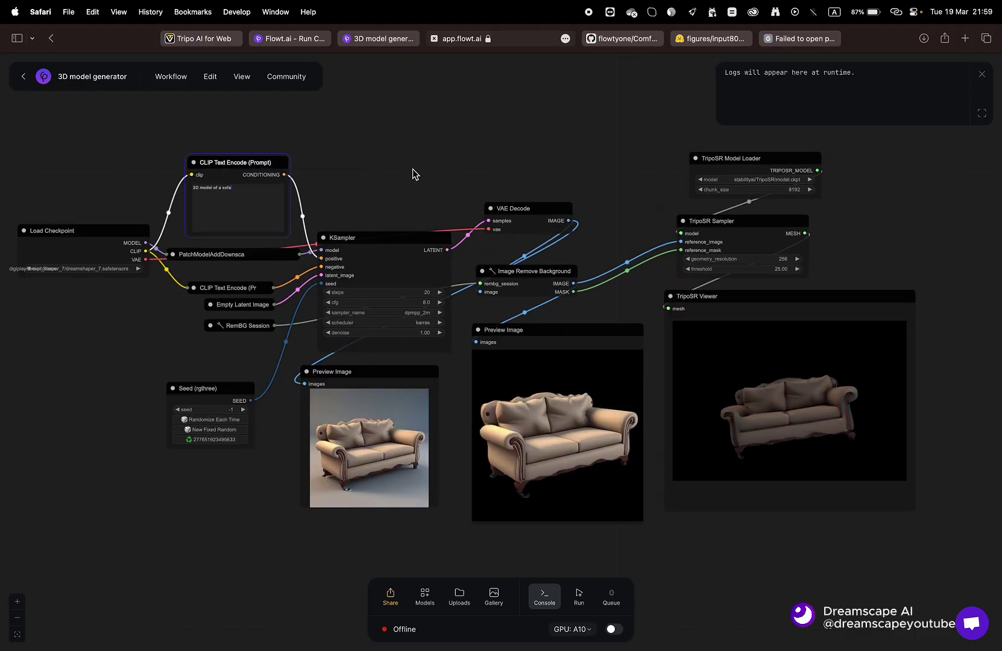
- Open the ComfyUI-Flowty-TripoSR GitHub repository and read its README down to the installation instructions
left_click(615, 40)
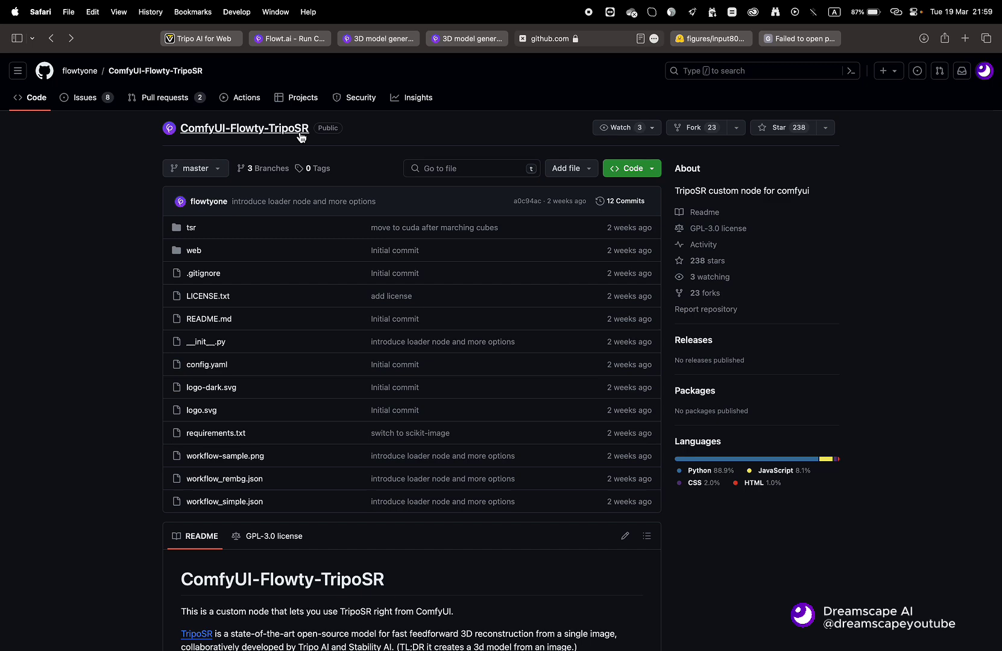
scroll(335, 265, "down", 10)
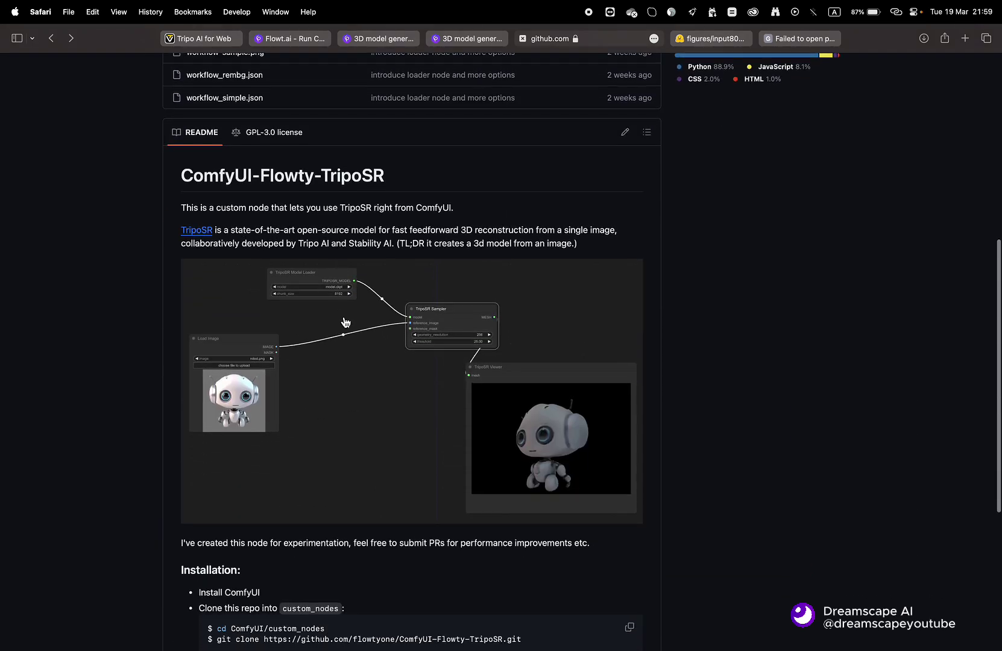
scroll(344, 328, "down", 6)
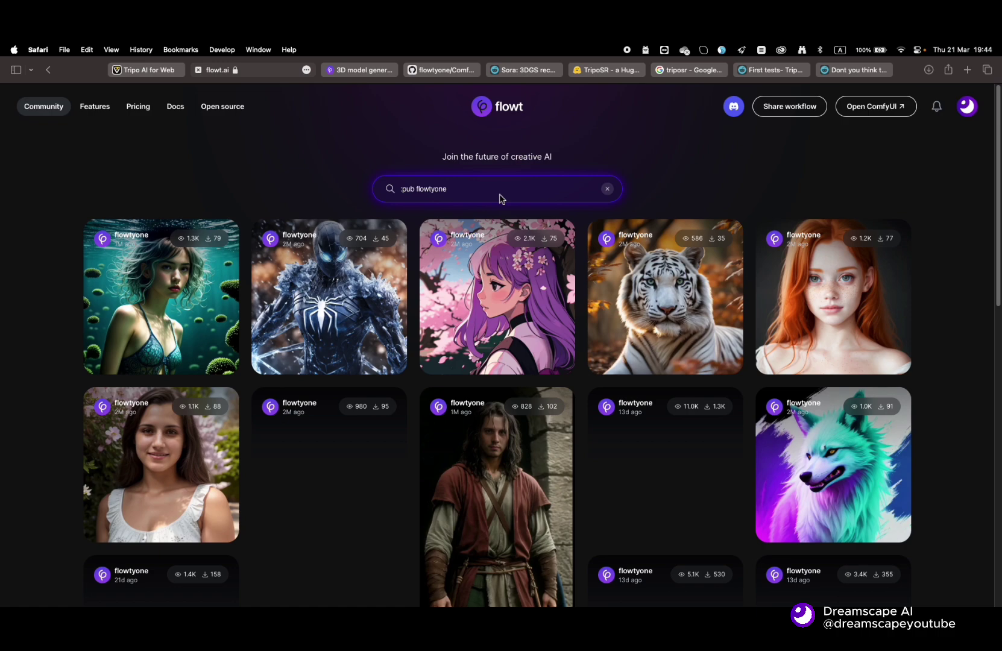
- Find flowtyone's 3D model generator among the flowt.ai community workflows and open its page
scroll(599, 348, "down", 3)
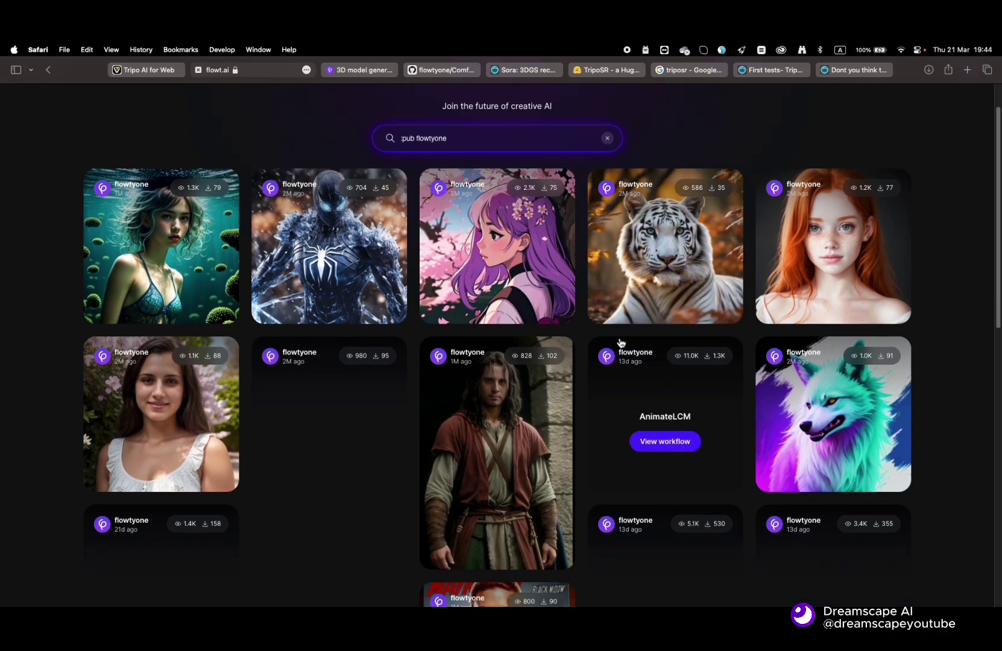
mouse_move(297, 373)
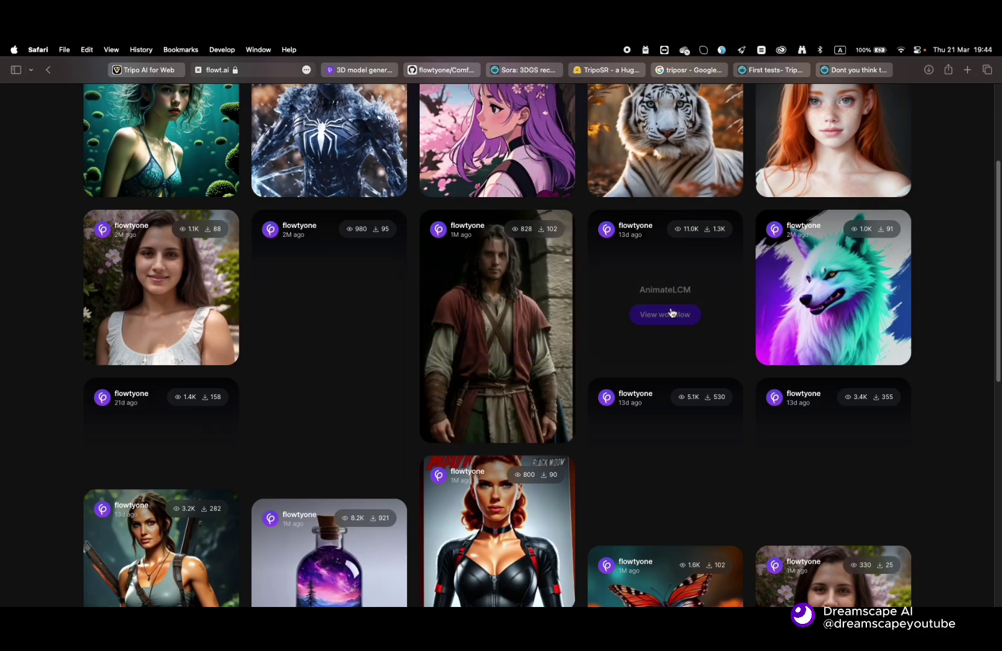
scroll(669, 446, "down", 10)
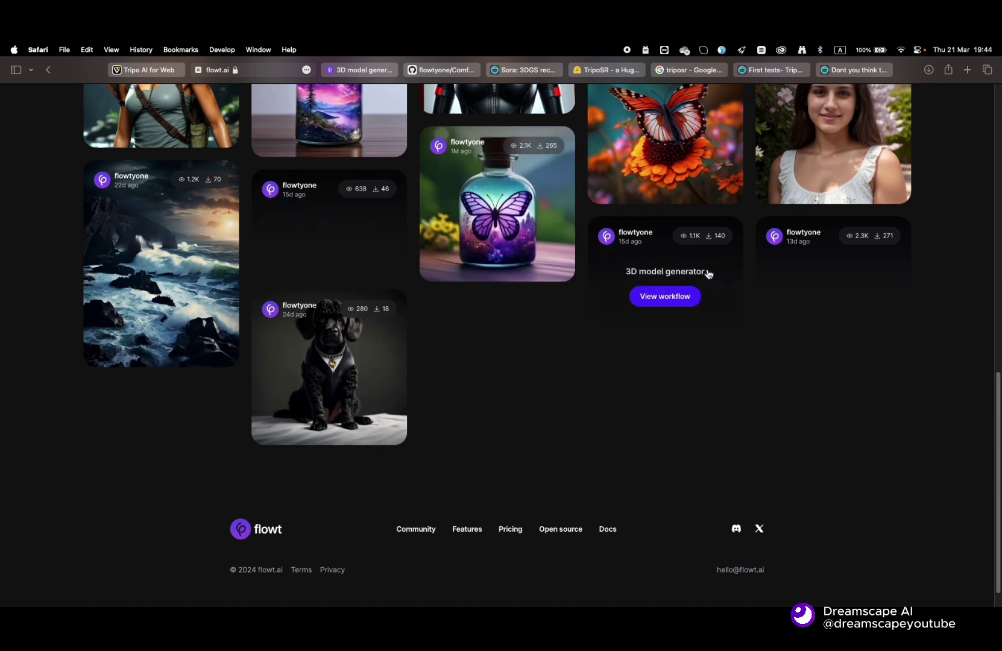
scroll(848, 293, "up", 15)
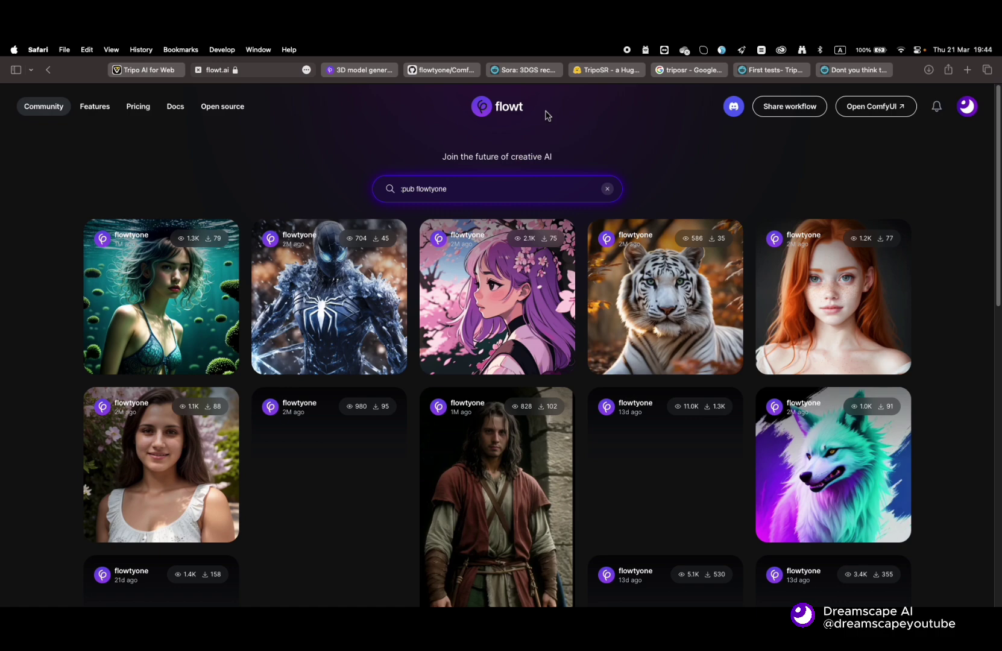
scroll(725, 335, "down", 5)
scroll(726, 344, "down", 8)
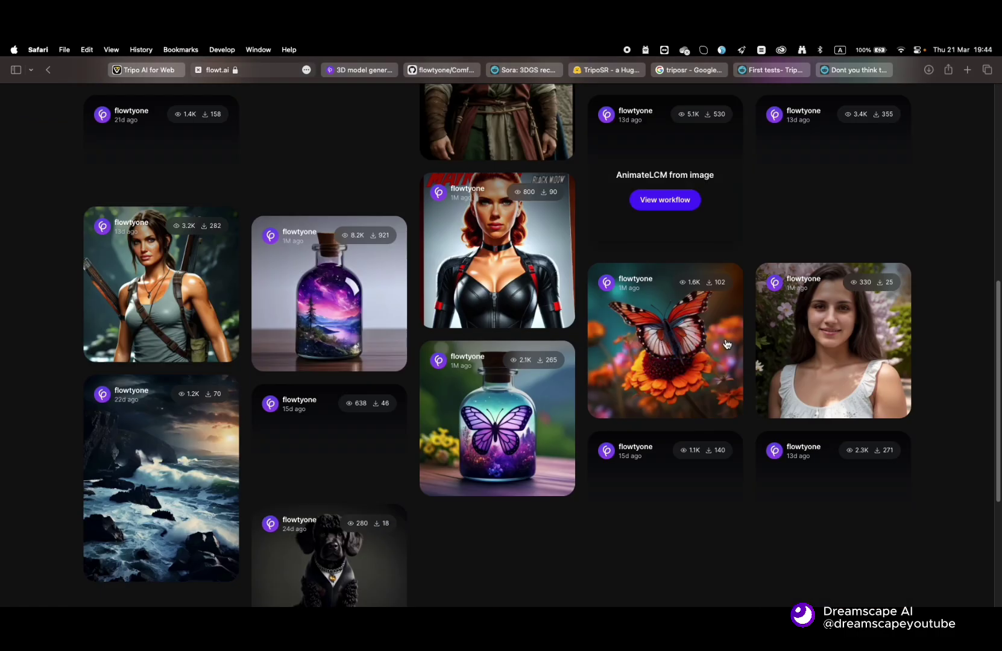
left_click(679, 275)
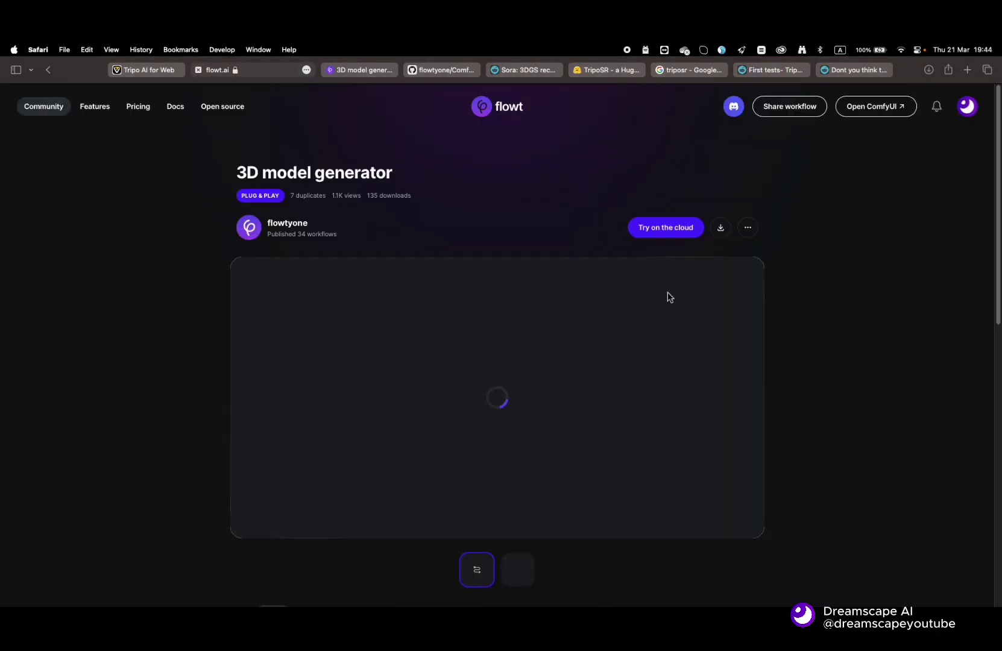
- Examine the node graph preview of the 3D model generator workflow, from the prompt nodes to the TripoSR Viewer
left_click_drag(464, 403, 346, 433)
scroll(440, 416, "up", 2)
scroll(440, 416, "down", 5)
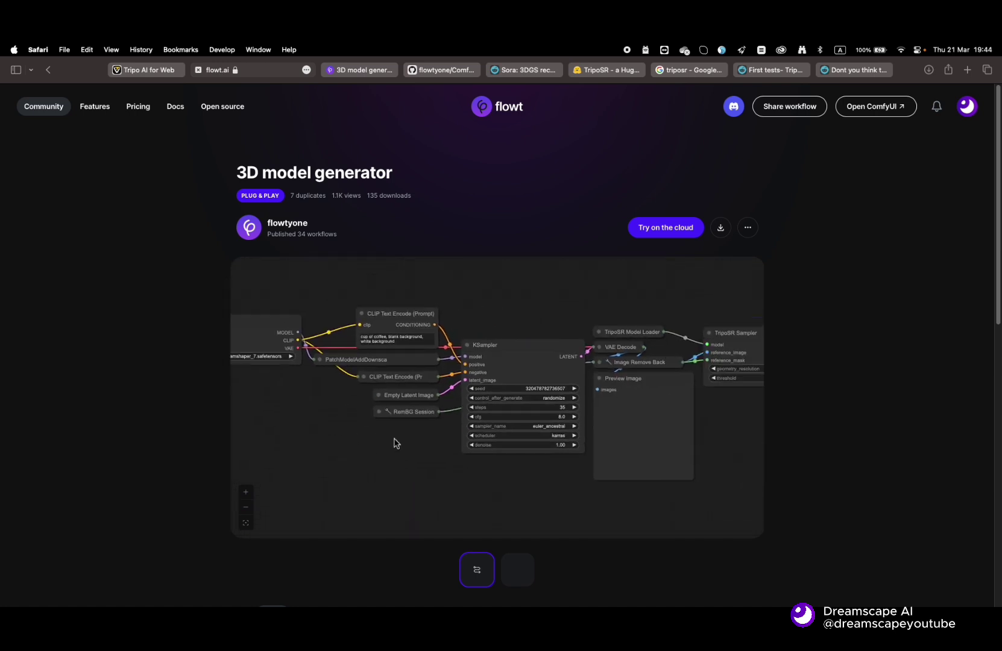
scroll(398, 440, "down", 3)
left_click_drag(454, 461, 476, 458)
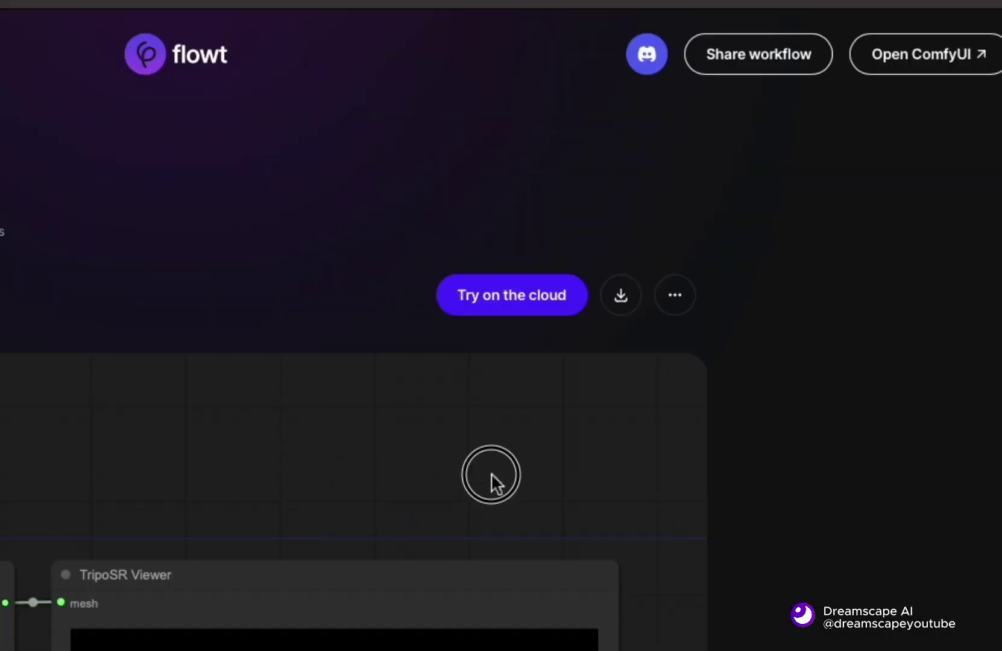
left_click_drag(654, 315, 648, 262)
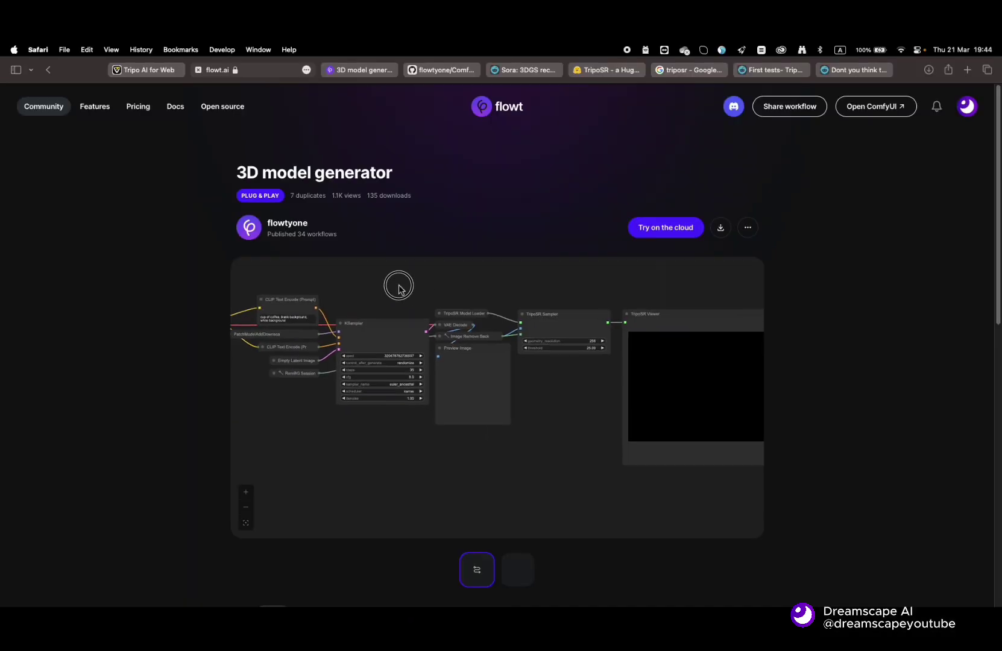
left_click_drag(399, 287, 387, 283)
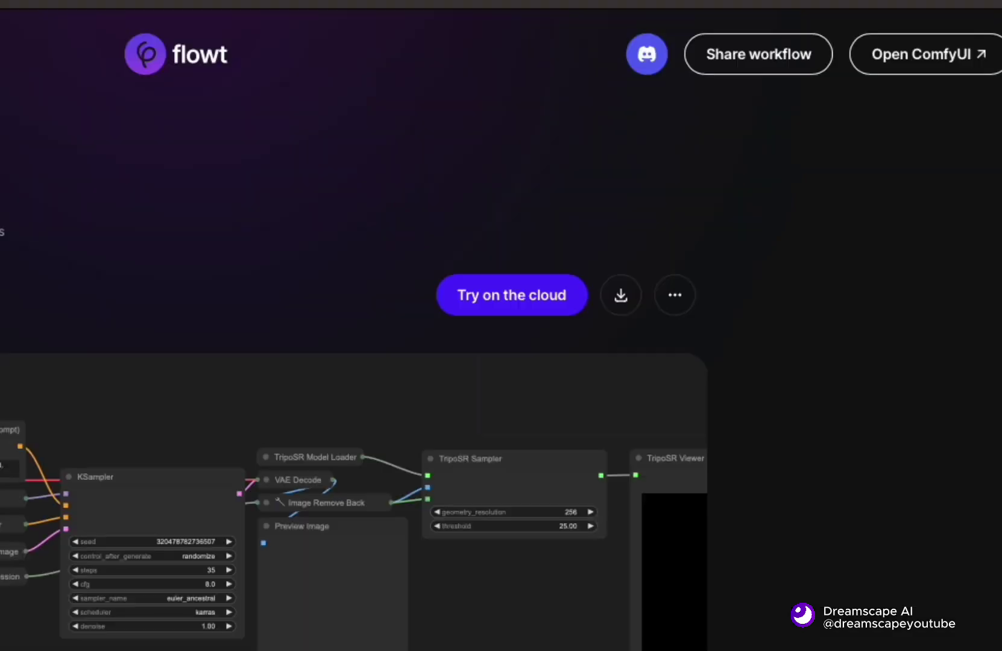
scroll(402, 360, "up", 5)
left_click_drag(403, 369, 279, 412)
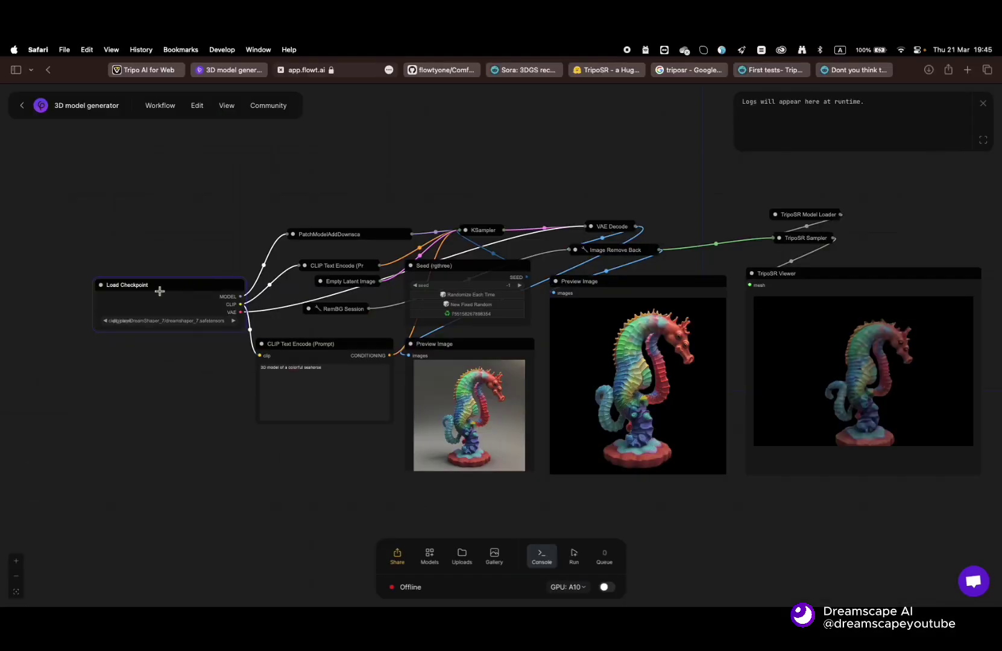
- Examine the Load Checkpoint node and its DreamShaper 7 model setting in the 3D model generator workflow
scroll(134, 313, "down", 2)
scroll(134, 314, "up", 5)
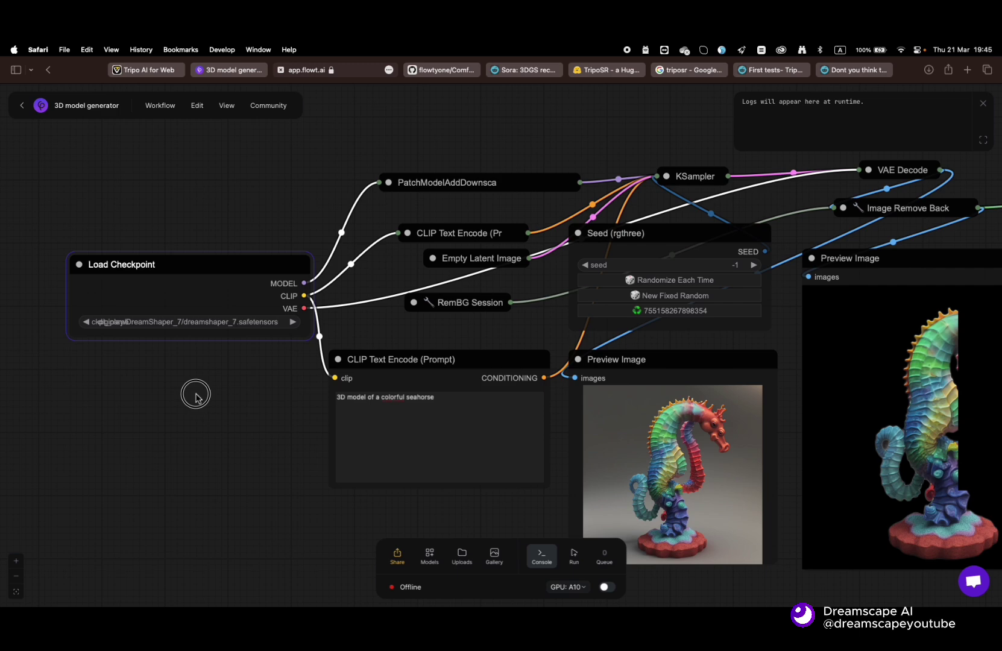
scroll(196, 395, "left", 3)
left_click_drag(208, 284, 179, 310)
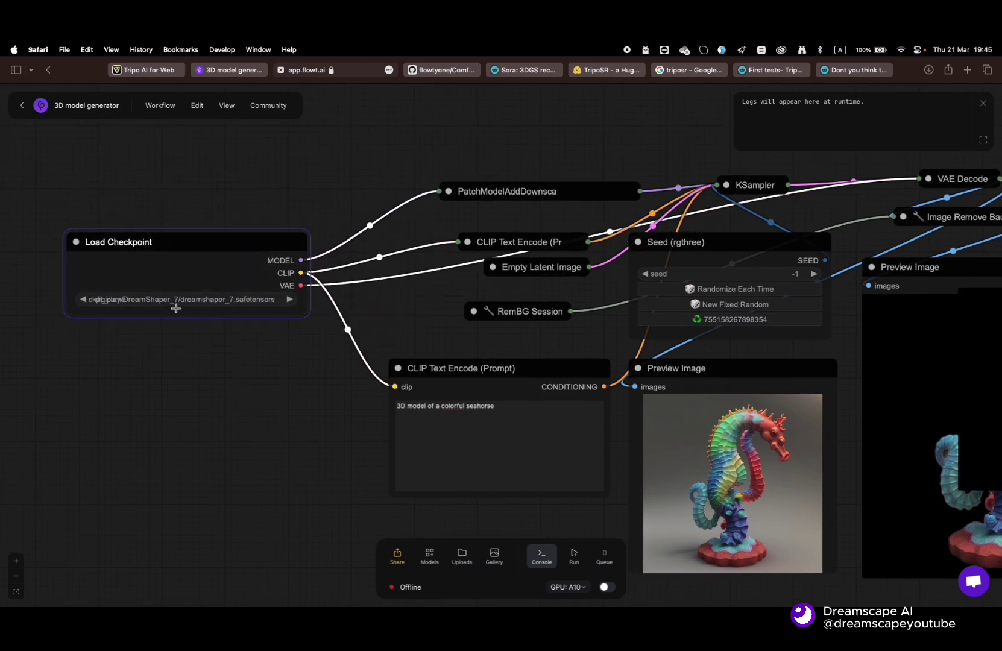
left_click(176, 300)
- View the available sources for adding models to the workspace, and close the models list
left_click(429, 554)
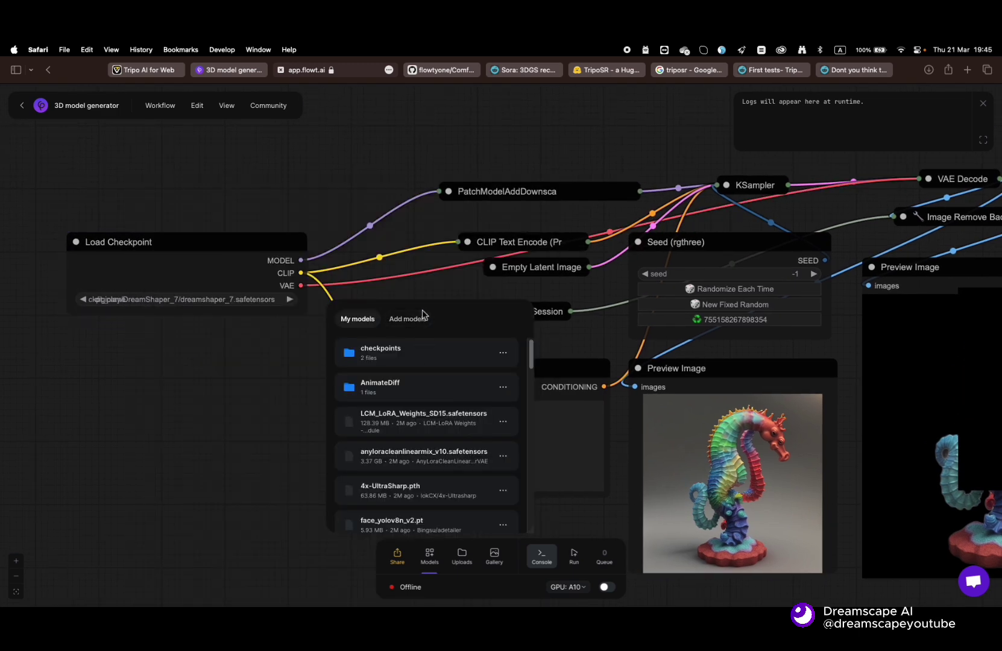
left_click(415, 319)
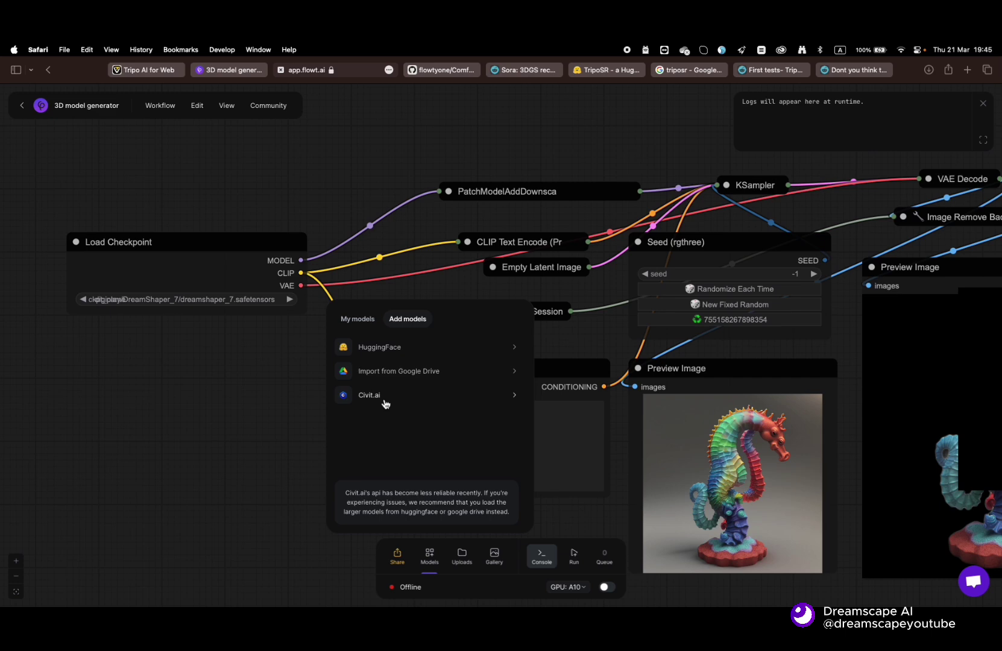
left_click(269, 401)
- Examine the CLIP Text Encode prompt for the colorful seahorse and the preview of its generated image
scroll(335, 425, "right", 5)
scroll(335, 425, "down", 3)
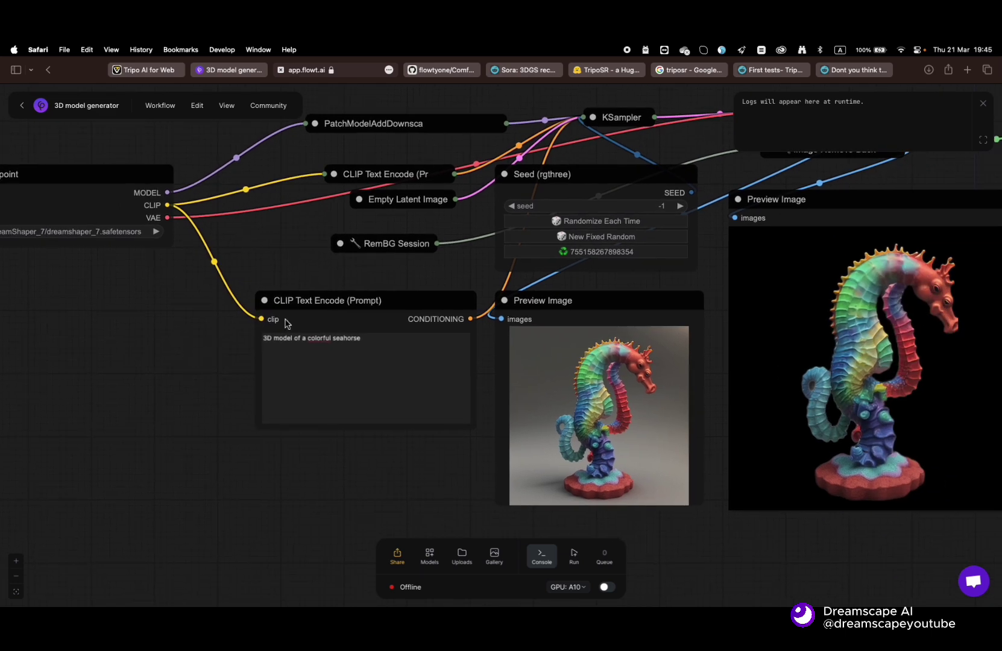
left_click(318, 297)
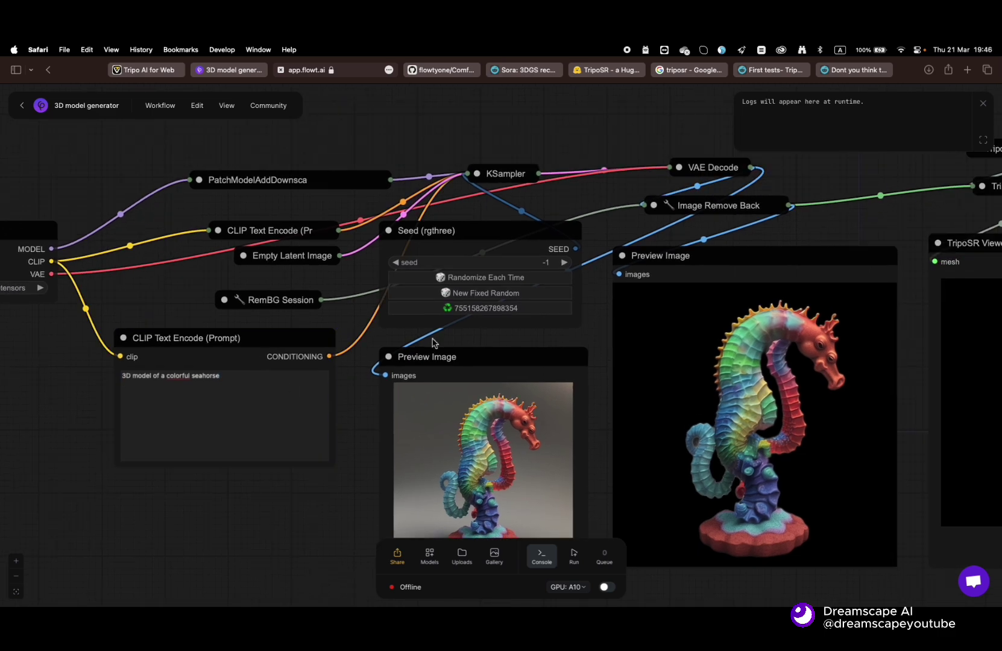
scroll(446, 345, "down", 3)
scroll(446, 344, "right", 2)
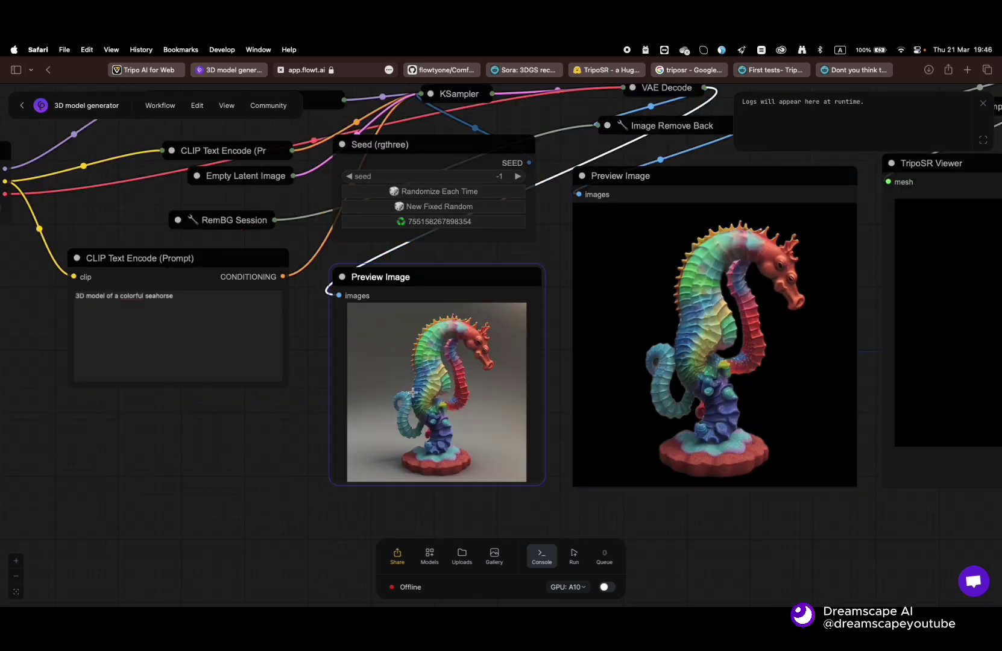
- Examine the background removal node, the cut-out seahorse preview and the resulting model in the TripoSR Viewer
scroll(556, 245, "right", 6)
scroll(556, 245, "up", 3)
left_click(489, 214)
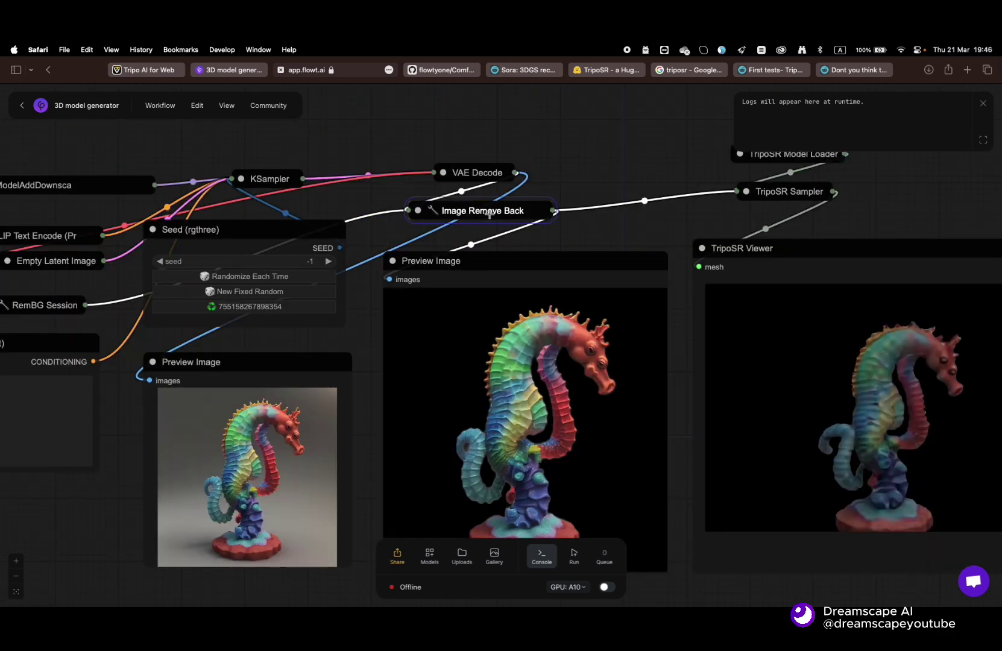
scroll(521, 282, "right", 8)
scroll(521, 282, "down", 3)
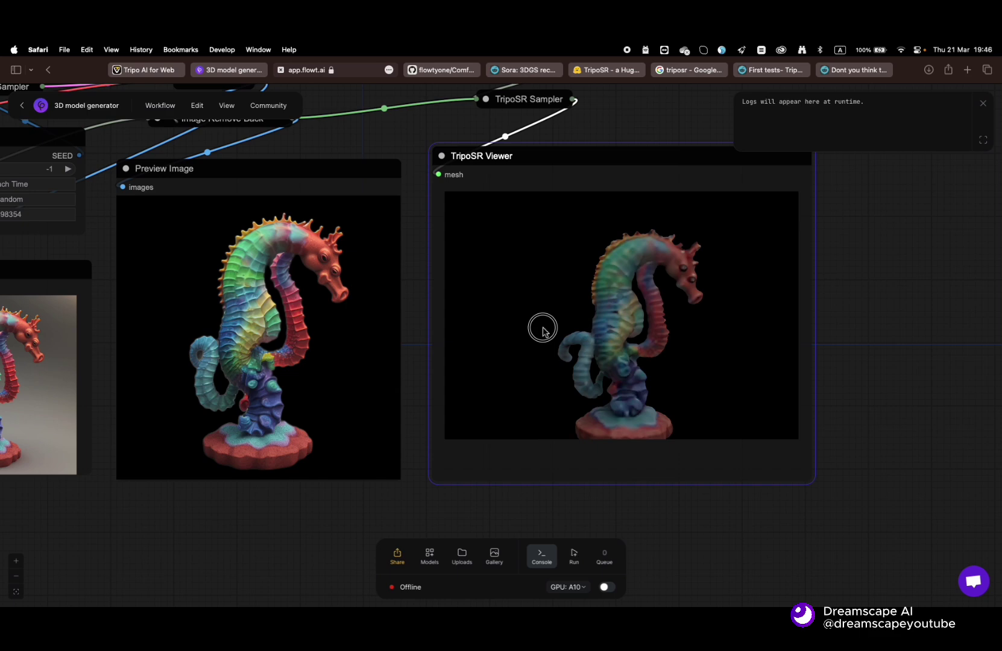
- Inspect the seahorse model in the TripoSR Viewer from several angles and compare it with the cut-out preview image
left_click_drag(539, 327, 625, 360)
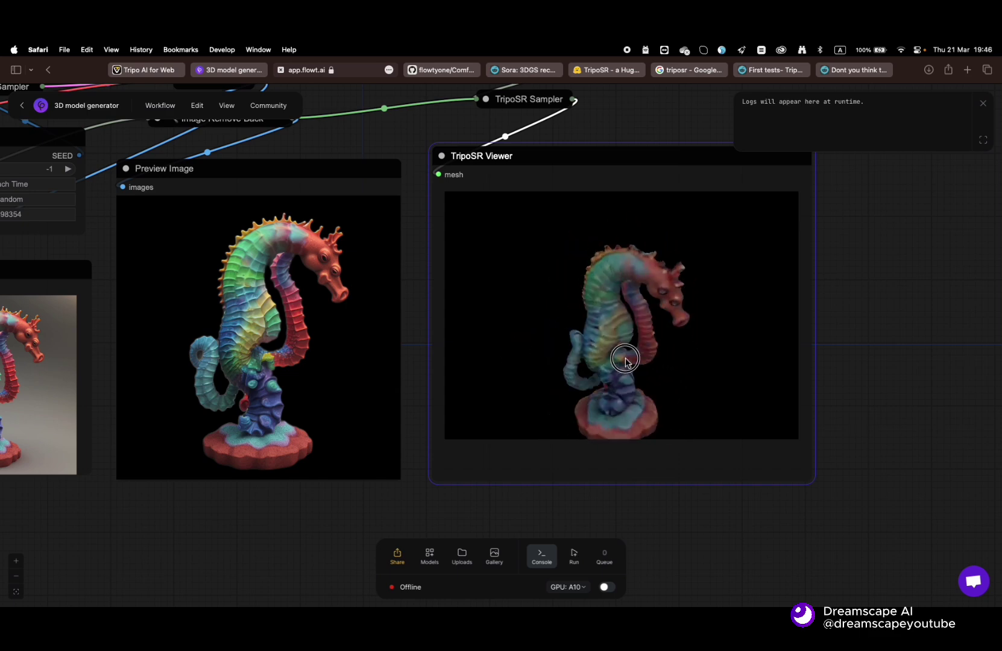
scroll(838, 410, "down", 1)
scroll(772, 488, "up", 2)
scroll(763, 505, "down", 5)
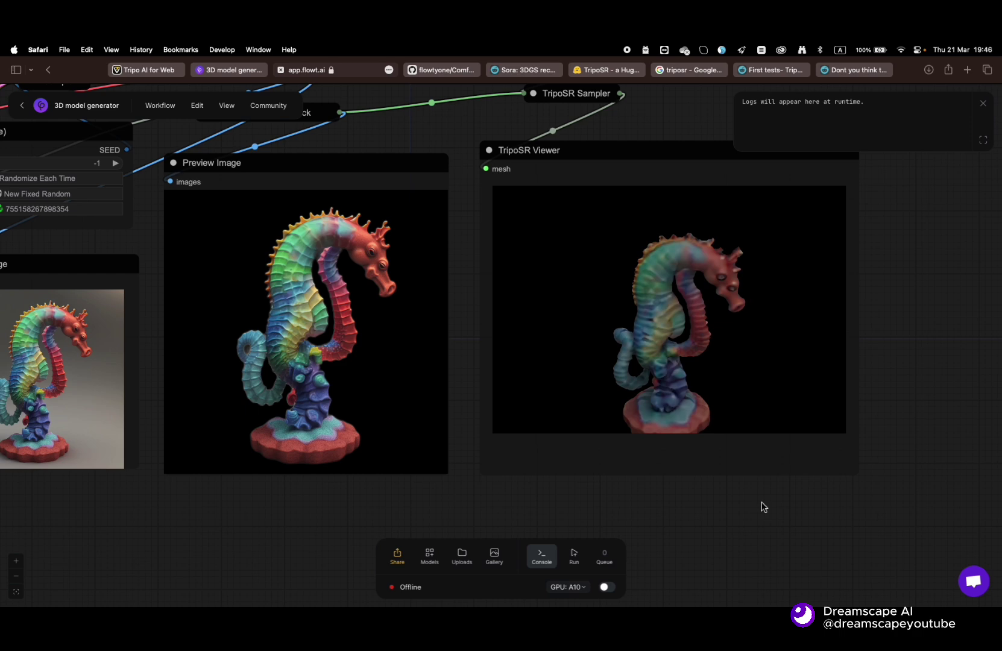
left_click_drag(710, 541, 832, 532)
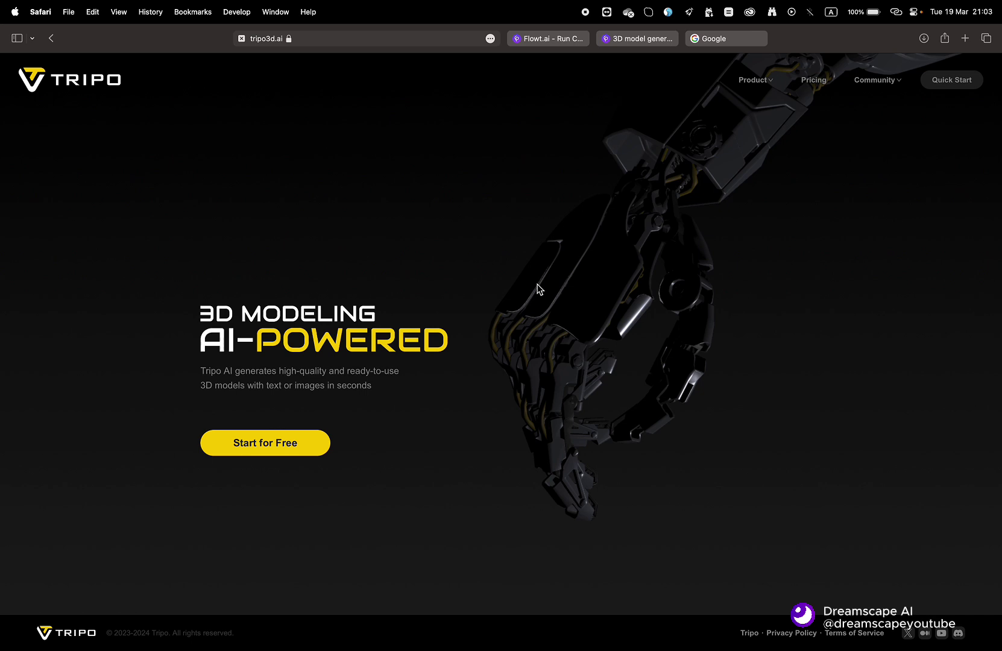
- Open the model creation workspace on the Tripo website and discard the generated "panda wearing a suit" drafts
left_click(296, 446)
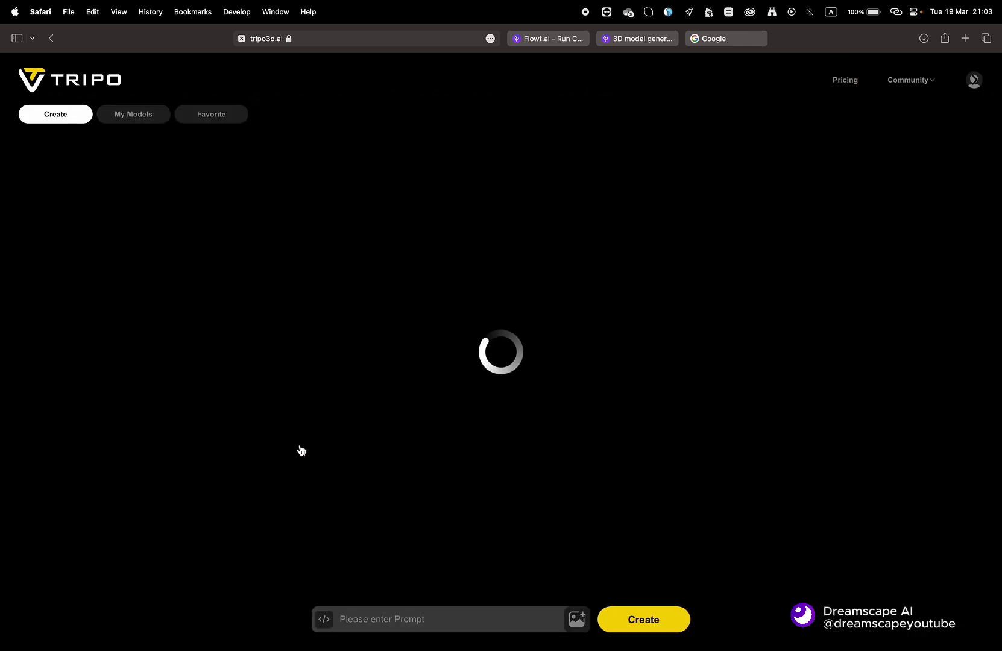
left_click(185, 244)
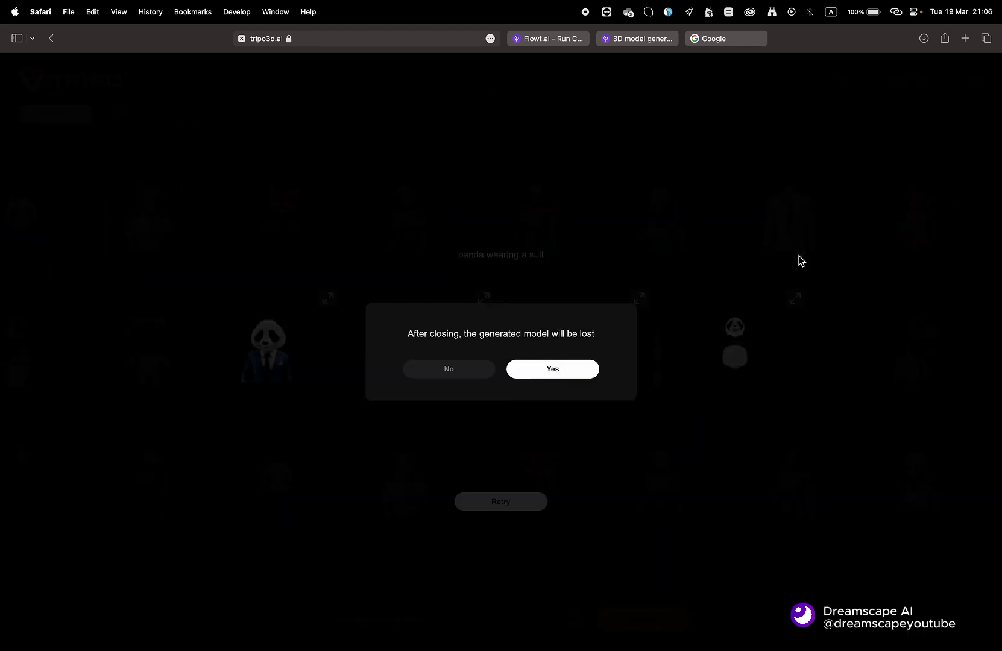
left_click(553, 366)
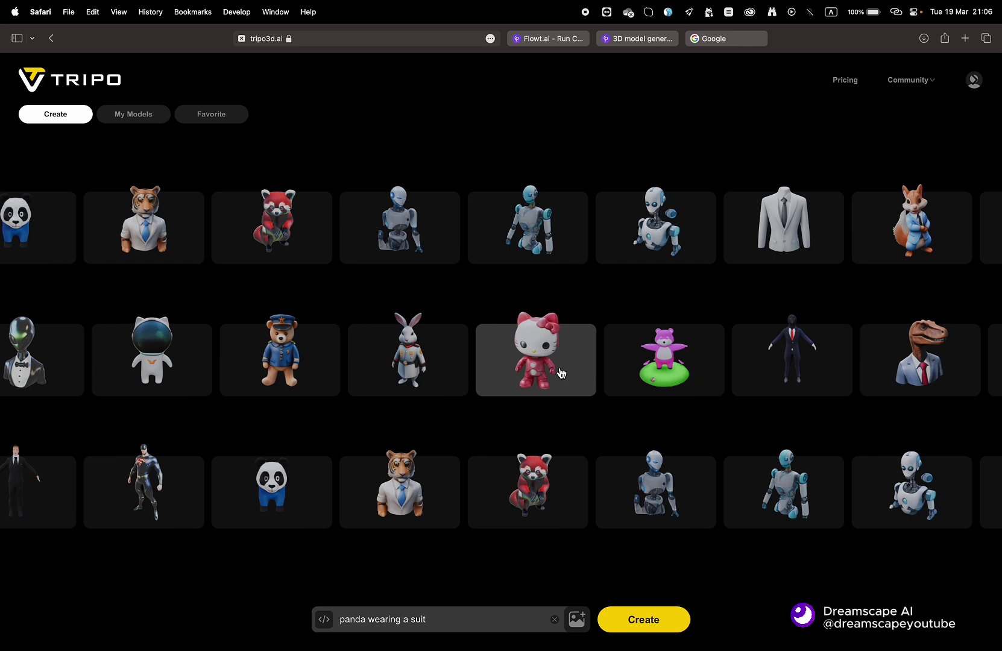
- Generate 3D model drafts from the prompt "dragon wearing armor"
left_click(477, 616)
triple_click(477, 616)
type("dragon wear")
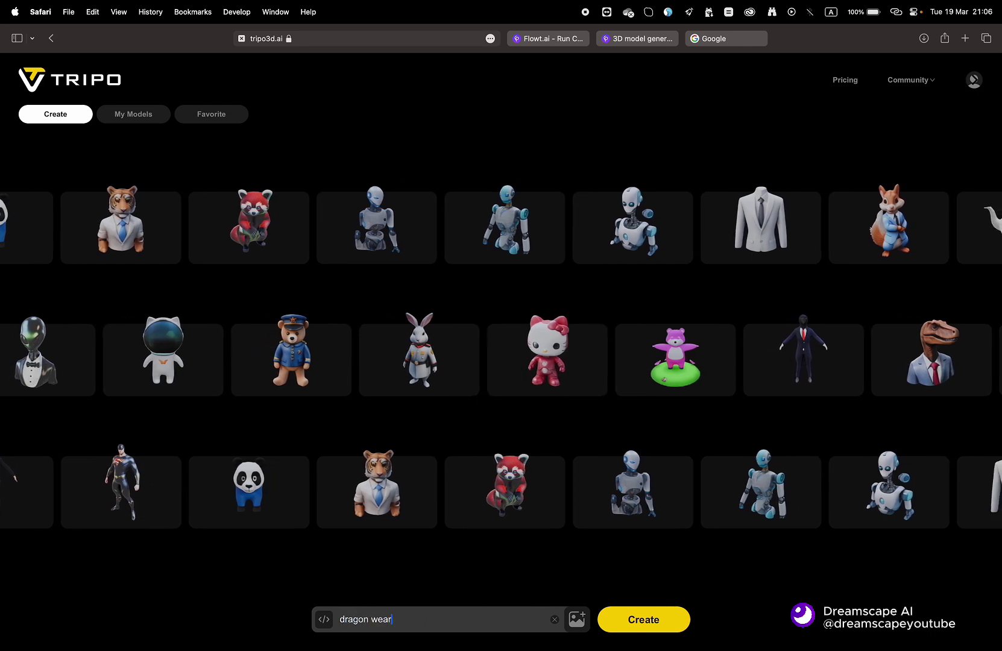
type("ing armor")
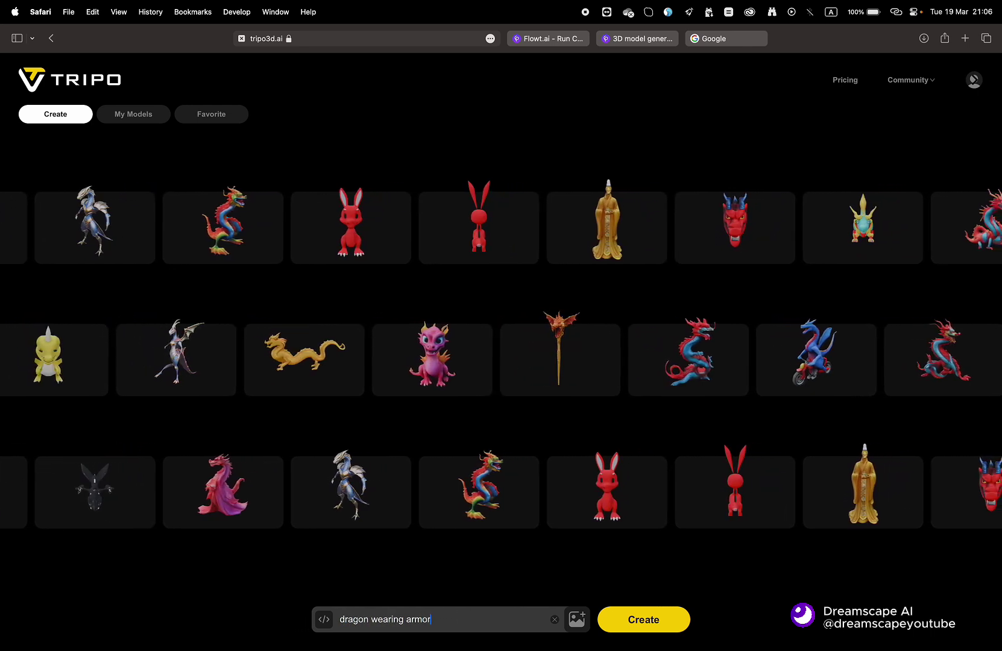
left_click(627, 621)
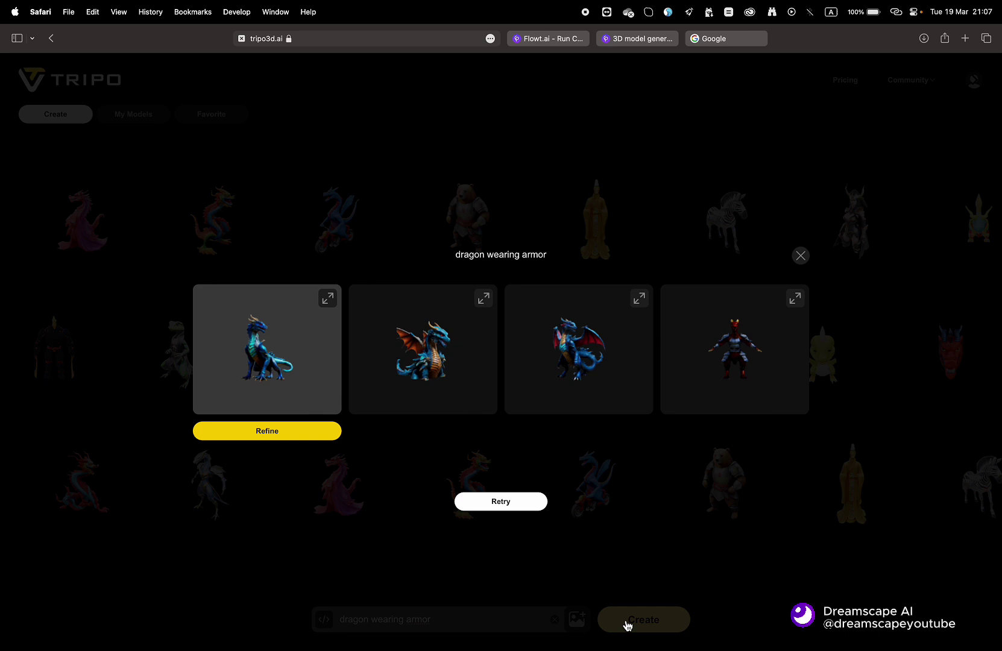
- Open the second dragon draft, the one with orange wings, in the full-size viewer and inspect it from other angles
left_click(449, 405)
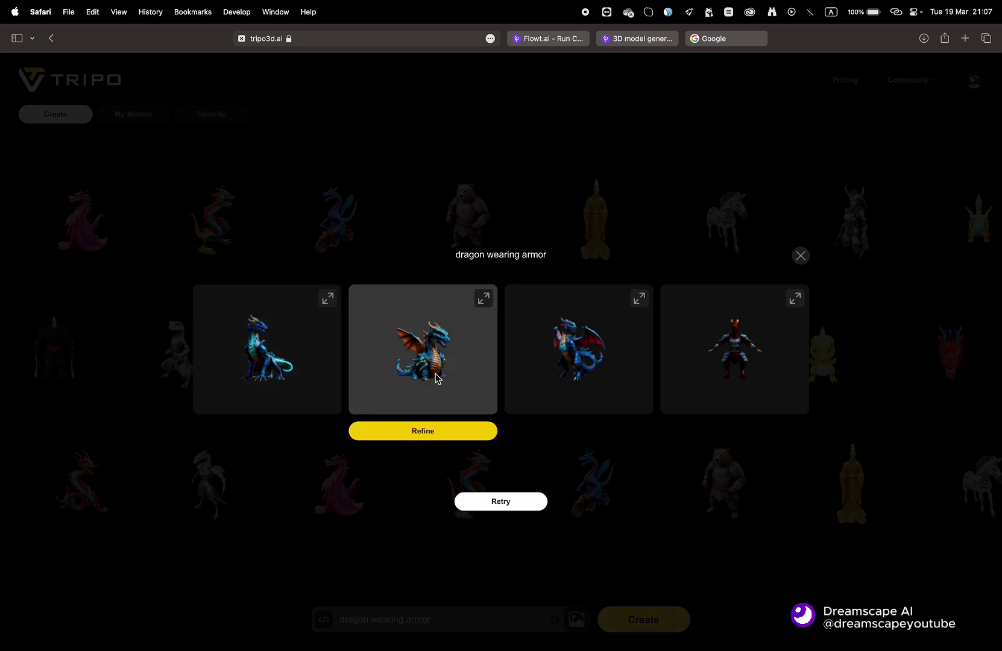
left_click(484, 298)
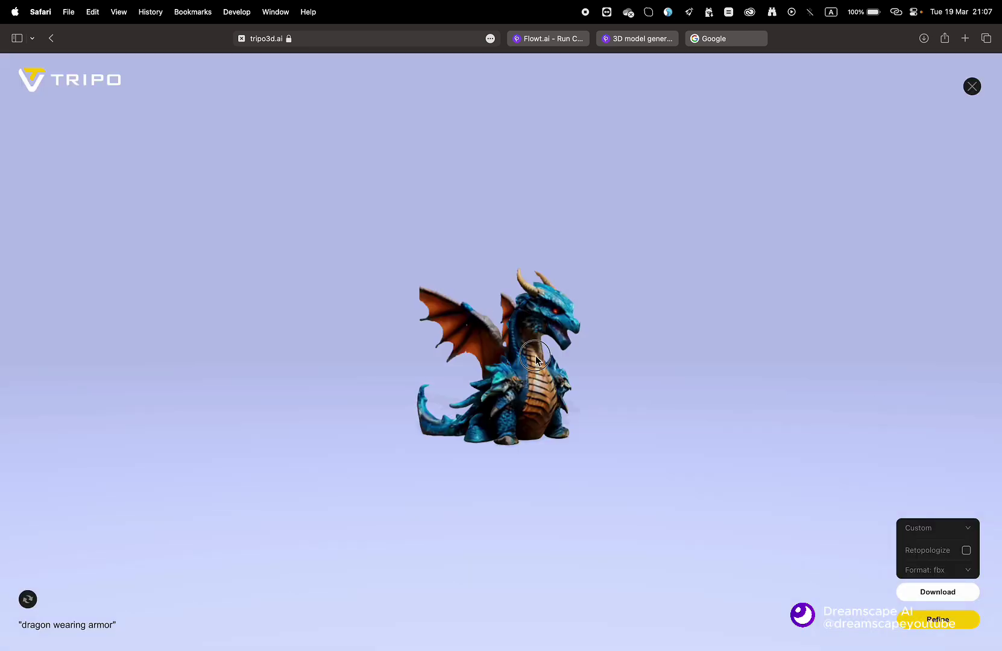
left_click_drag(536, 360, 431, 374)
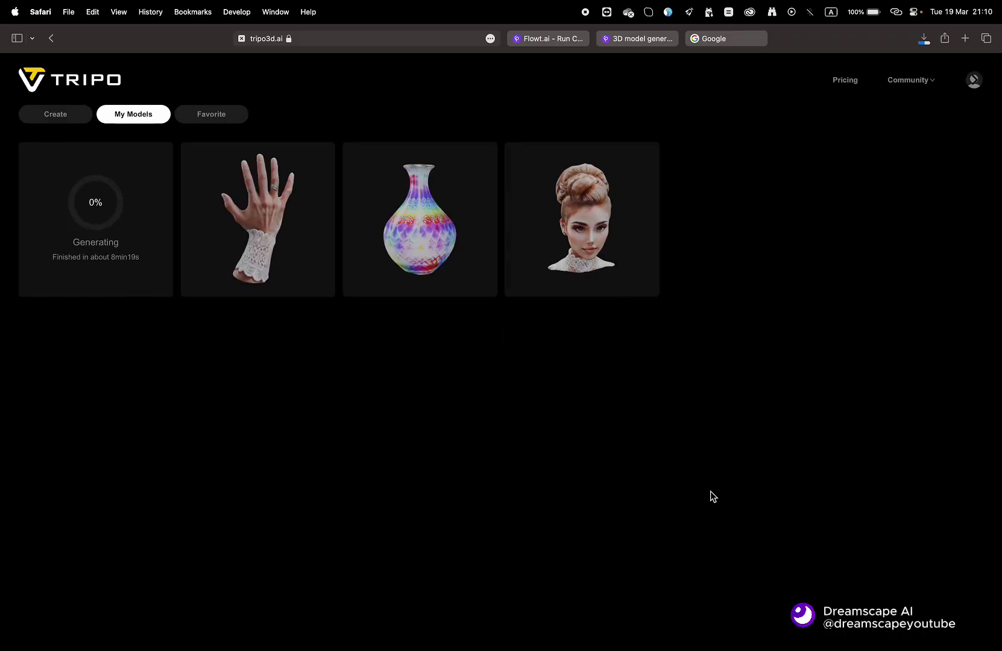
- Inspect the saved models of the woman with updo hair and the translucent rainbow vase up close from several angles
left_click(584, 238)
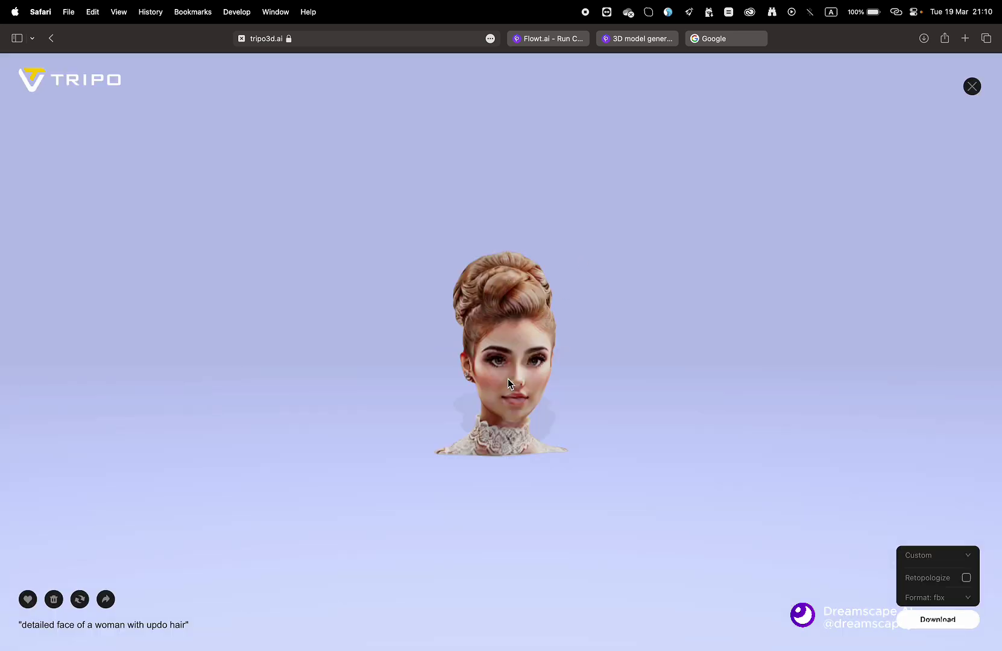
scroll(507, 379, "up", 5)
left_click_drag(507, 379, 645, 350)
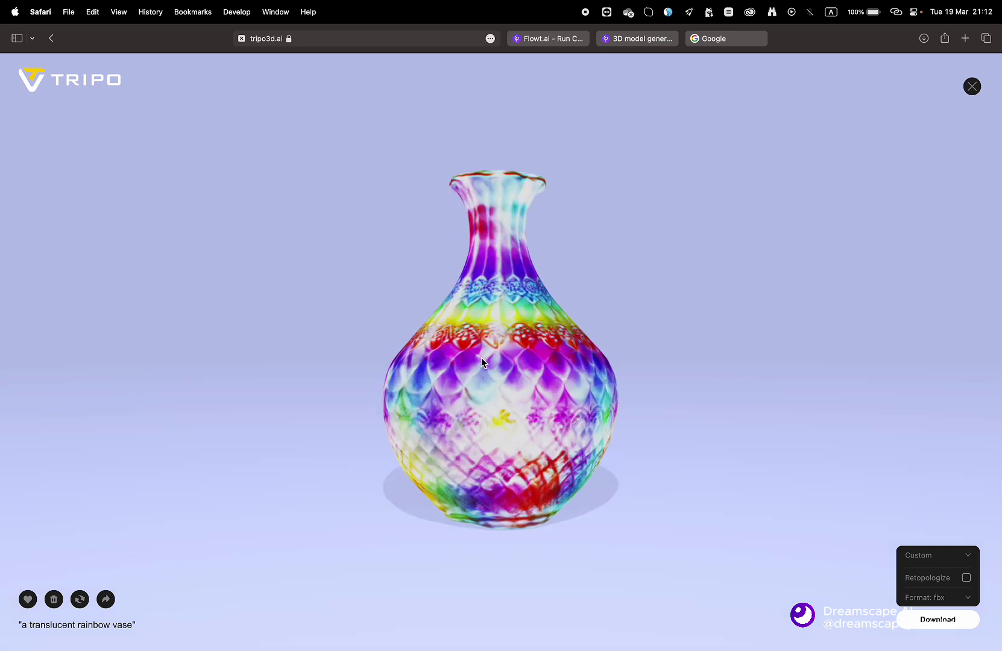
left_click_drag(582, 386, 847, 223)
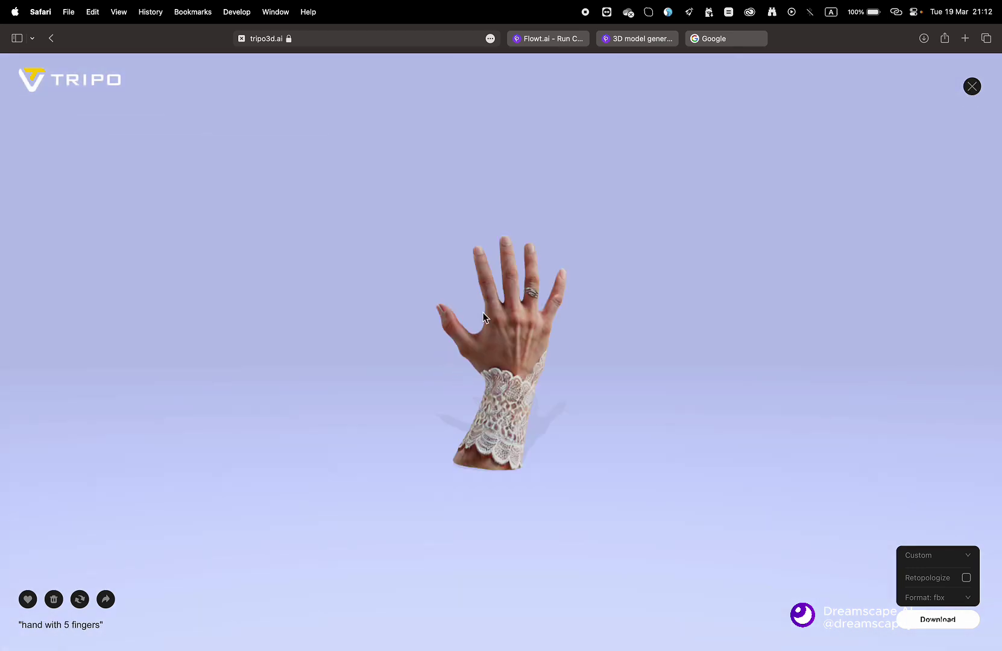
- Inspect the saved "hand with 5 fingers" model up close from the front, side and back
scroll(483, 312, "up", 5)
left_click_drag(461, 278, 516, 304)
left_click_drag(478, 319, 380, 291)
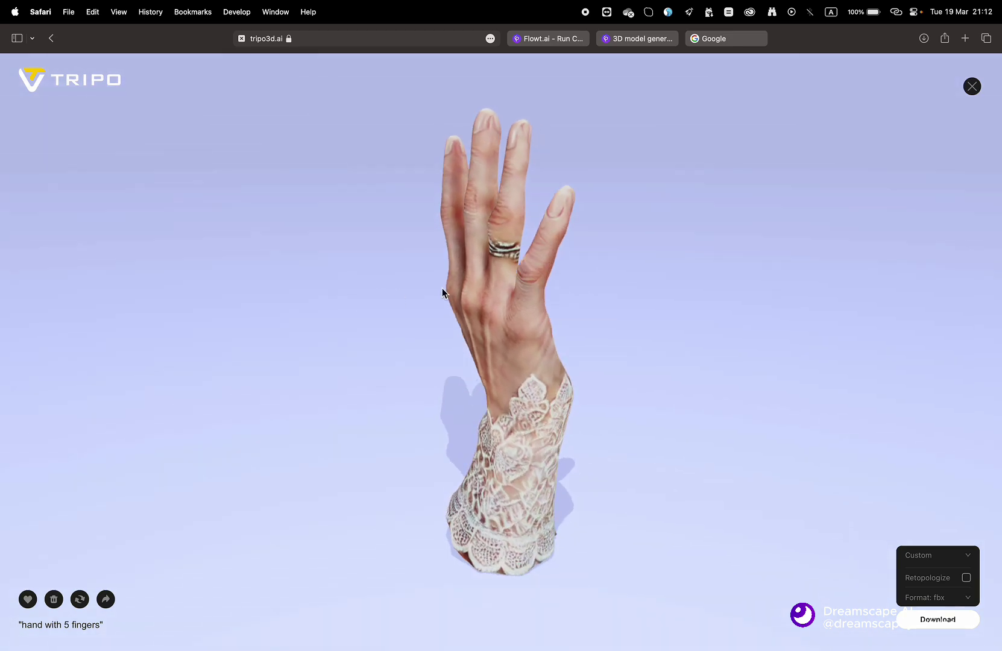
left_click_drag(543, 300, 442, 343)
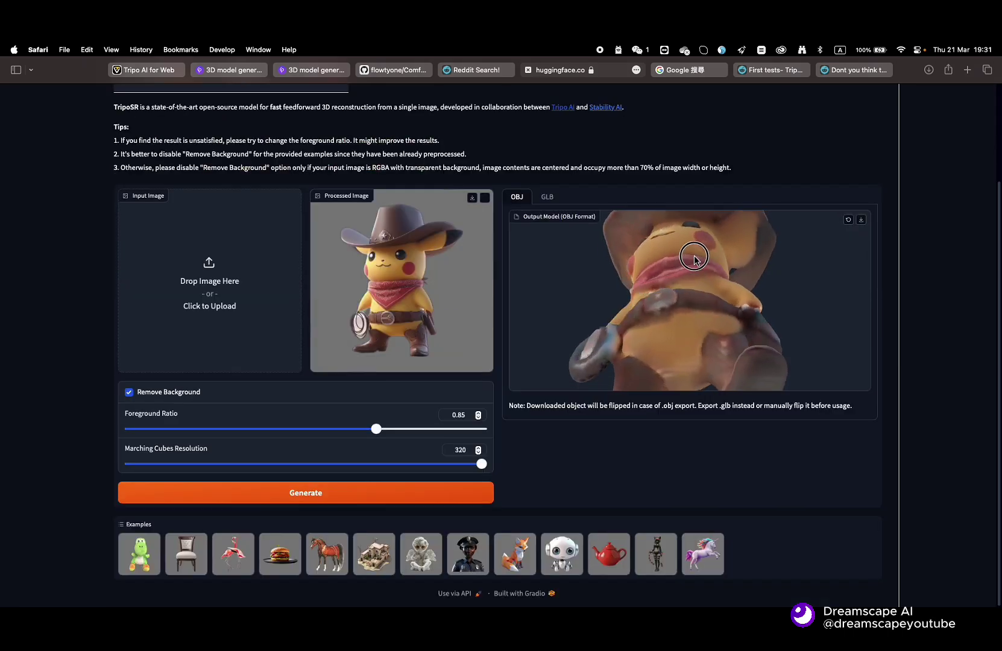
- In the TripoSR demo on Hugging Face, inspect the cowboy Pikachu model and upload il_570xN.1499379340_9dk7.jpg.webp as the input image
left_click_drag(723, 338, 739, 351)
left_click(217, 271)
left_click(265, 191)
left_click(287, 180)
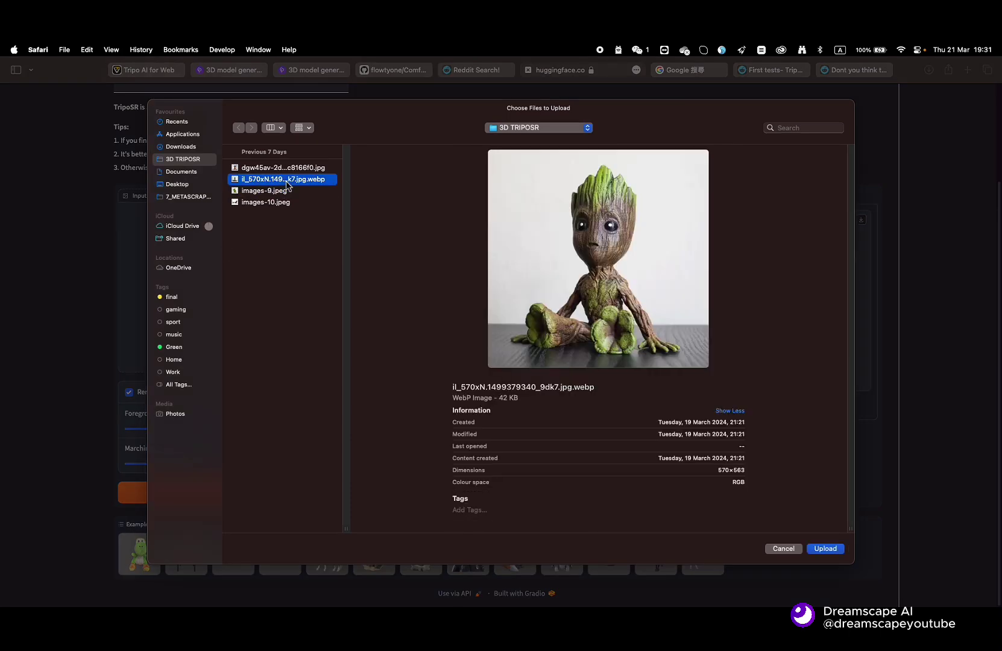
double_click(287, 180)
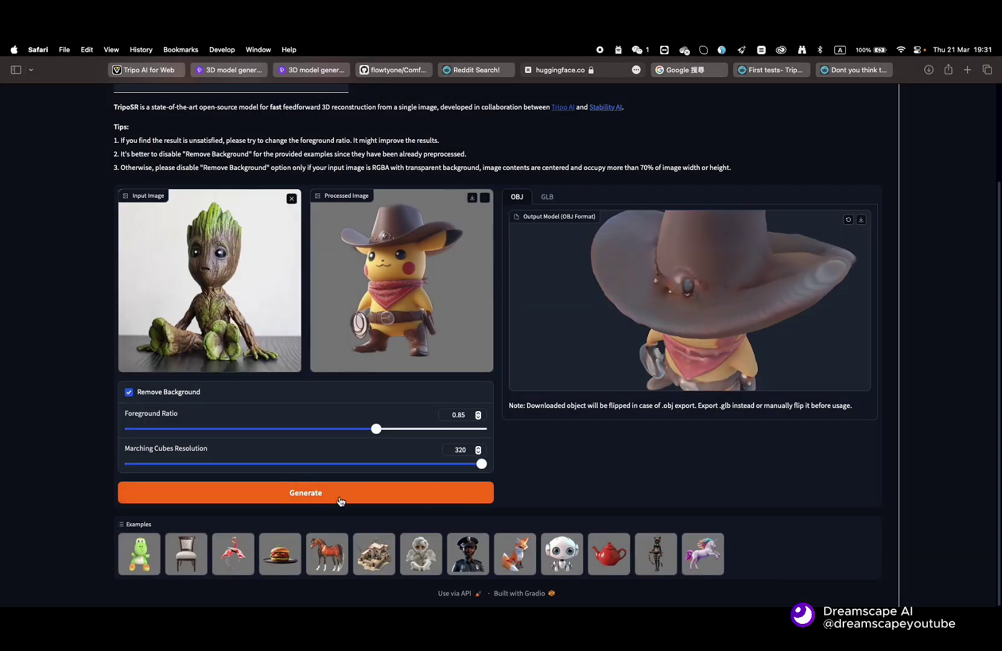